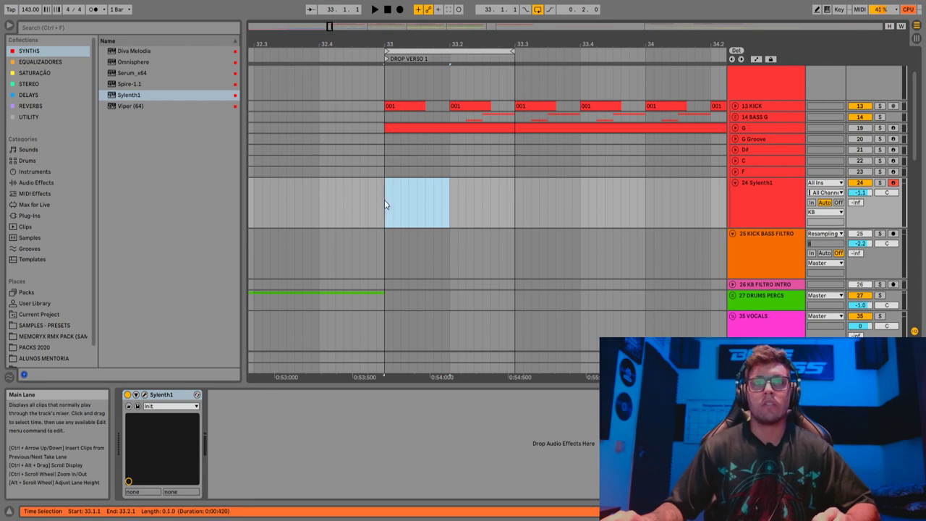
Loop the selected one-beat range at bar 33 and audition the looped section
key(ctrl+l)
mouse_move(415, 44)
mouse_down()
mouse_move(415, 76)
mouse_move(415, 59)
mouse_up()
key(space)
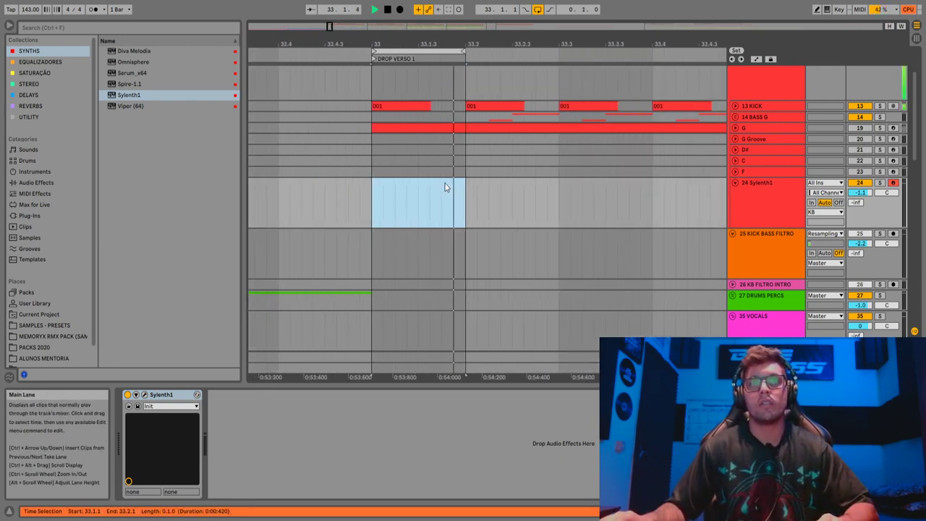
key(space)
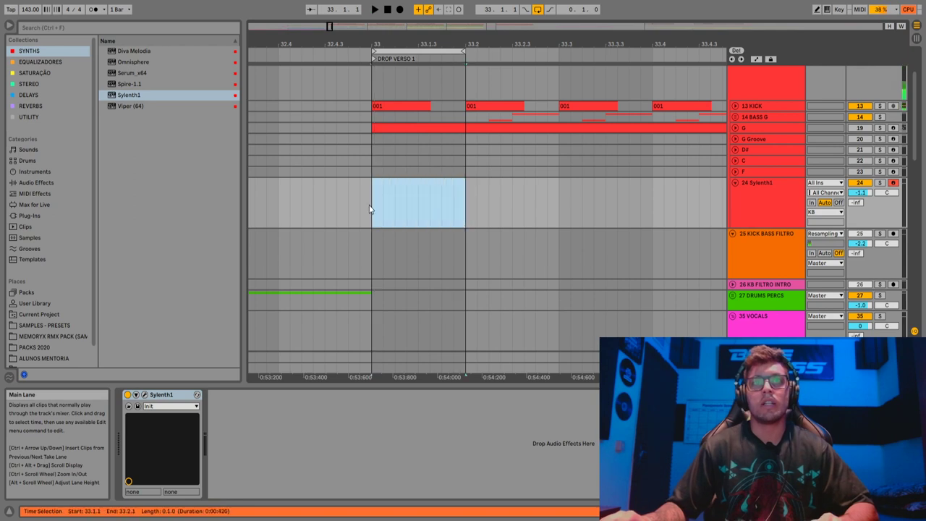
Insert a one-beat MIDI clip on the Sylenth1 track and add a G3 note spanning its first two sixteenths
key(ctrl+shift+m)
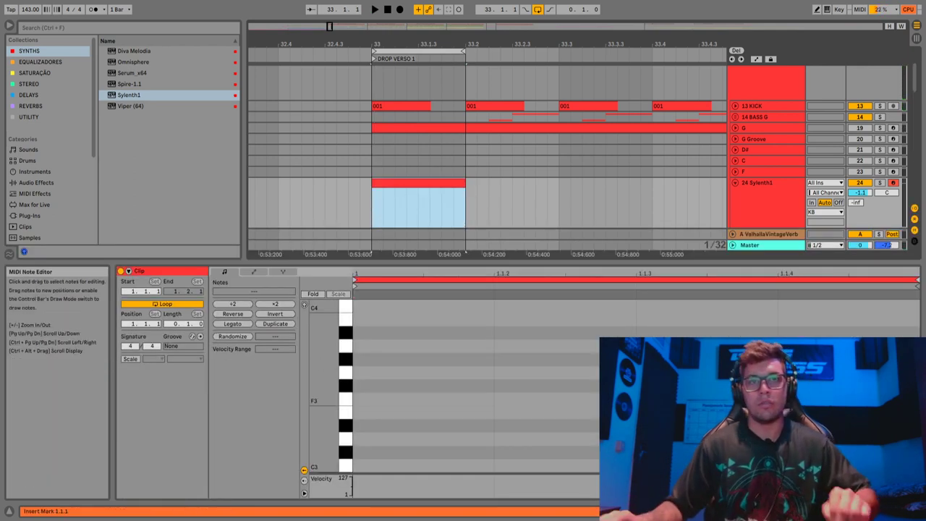
double_click(442, 373)
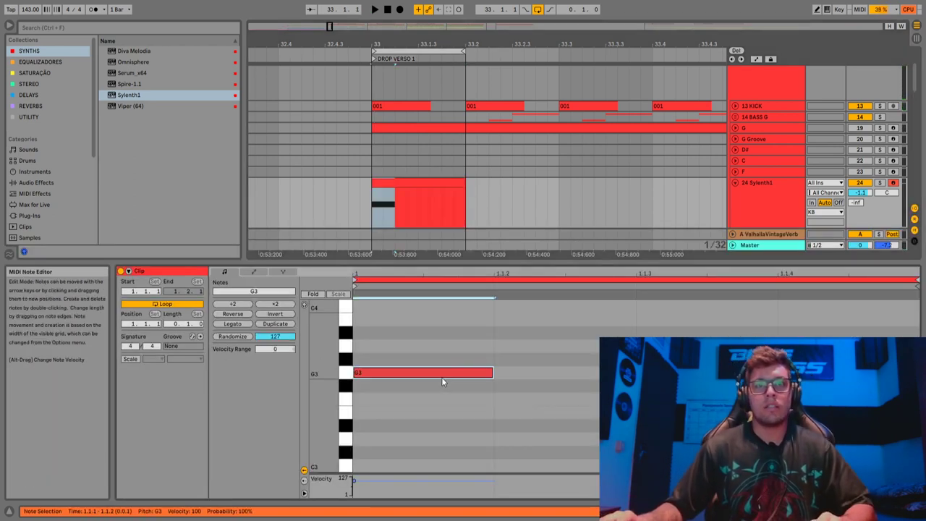
drag(494, 373, 636, 372)
Duplicate the G3 note into the second half of the clip and transpose the copy two octaves down to G1
key(ctrl+d)
key(shift+Down)
key(shift+Down)
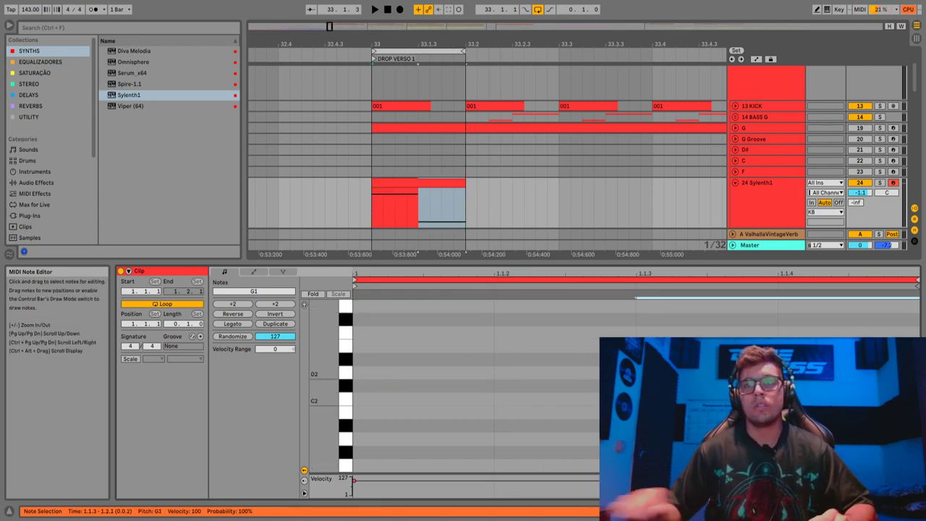
Add an F#2 note between the two G notes, spanning 1.1.2 to 1.1.4 so it overlaps both
scroll(570, 366, up, 3)
double_click(577, 400)
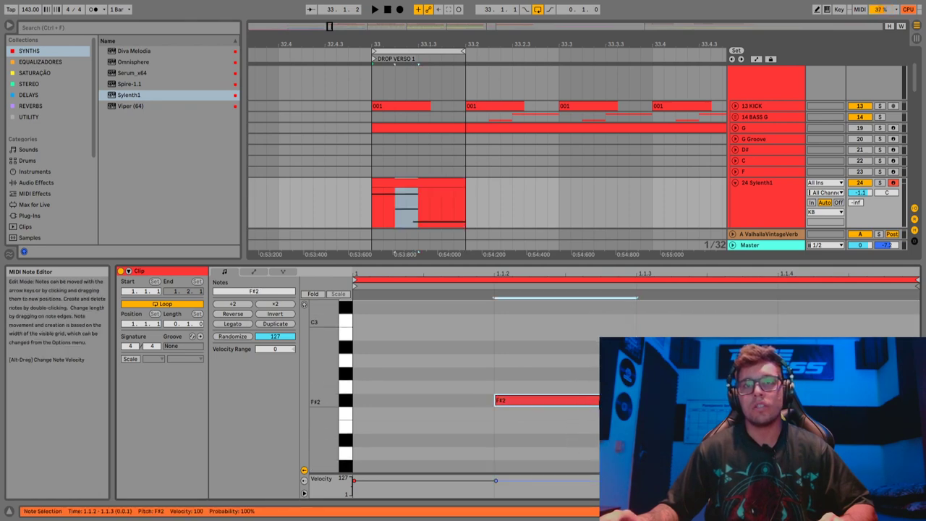
key(Right)
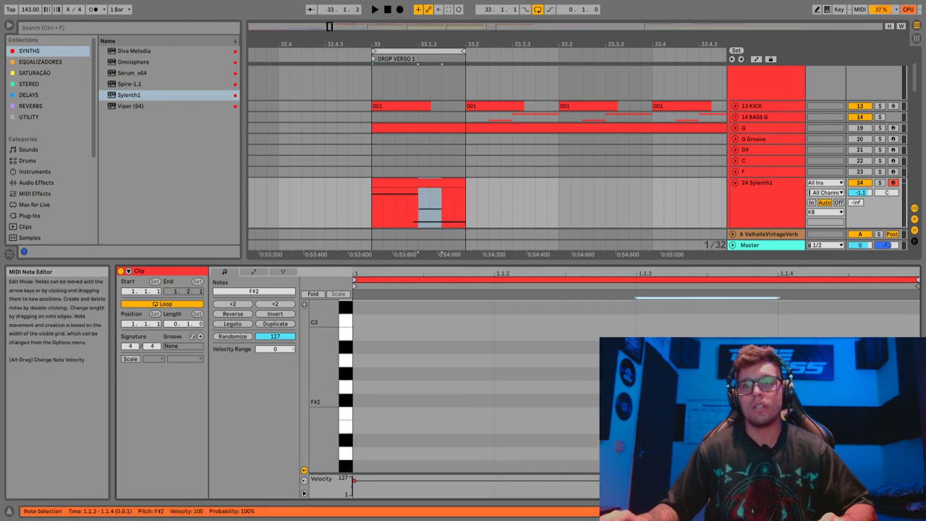
drag(598, 399, 495, 400)
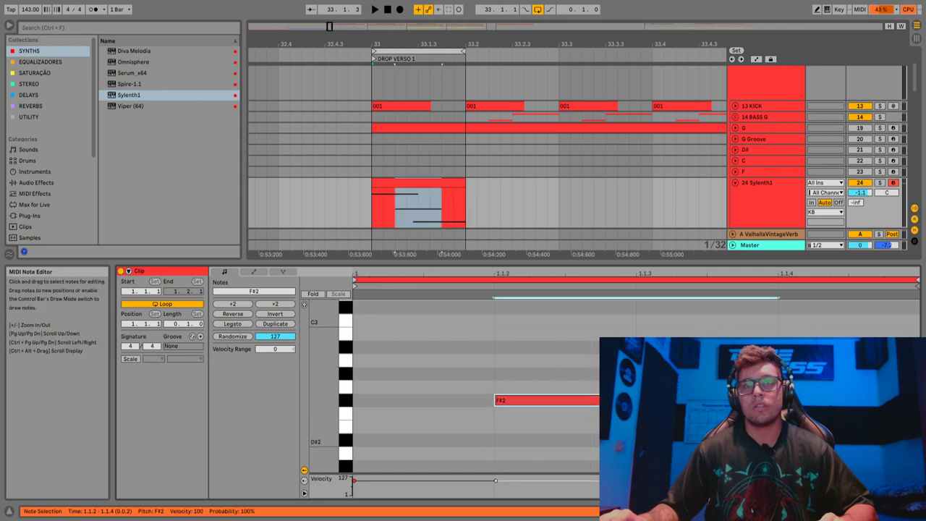
Transpose the middle note of the clip to F2
key(Up)
key(Up)
key(Up)
key(Up)
key(Up)
key(Up)
key(Up)
key(Up)
key(Up)
key(Up)
key(Up)
key(Up)
key(Up)
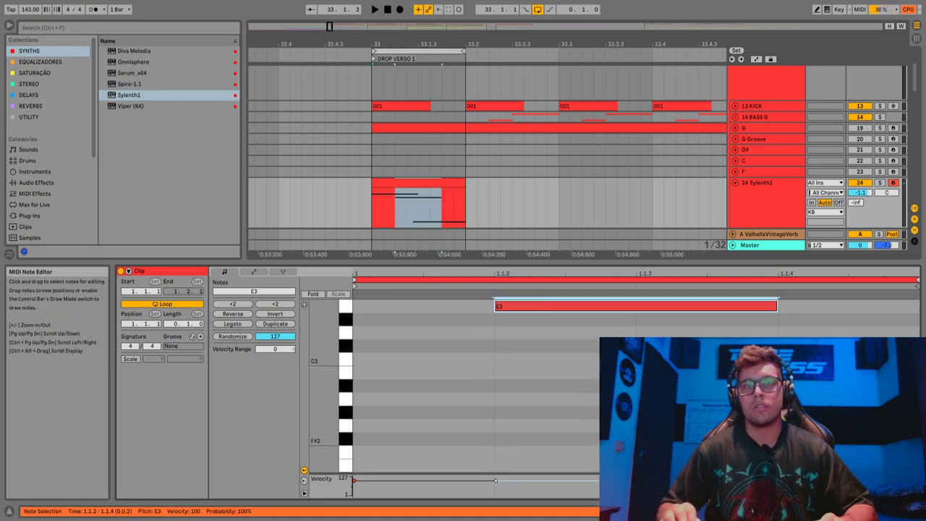
key(Down)
key(Down)
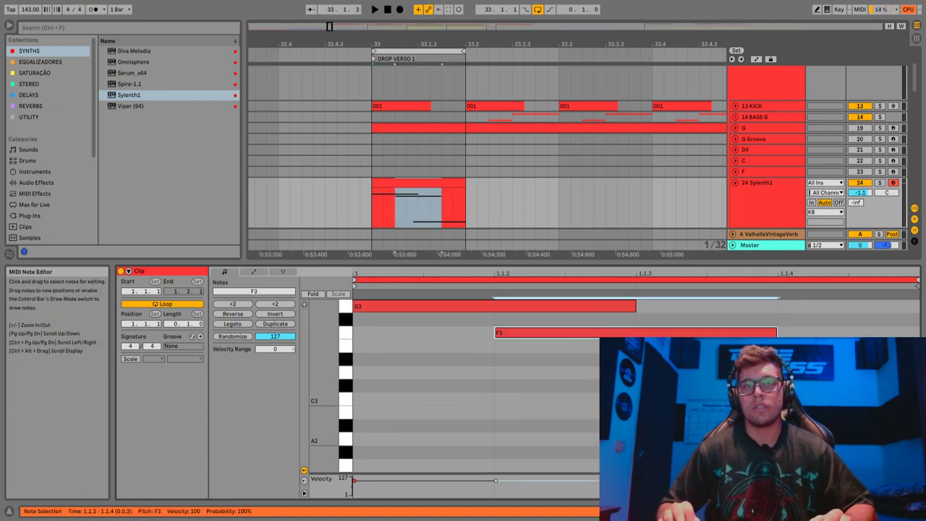
key(shift+Down)
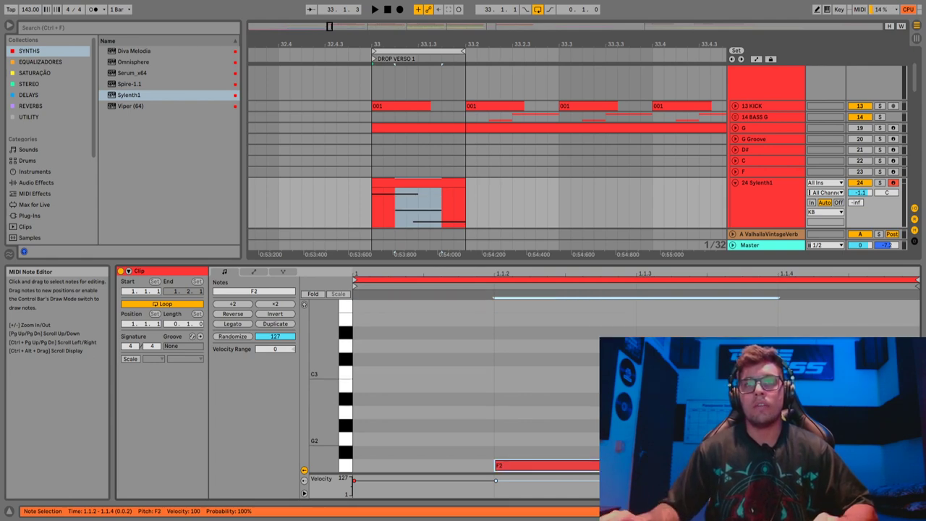
scroll(636, 385, down, 3)
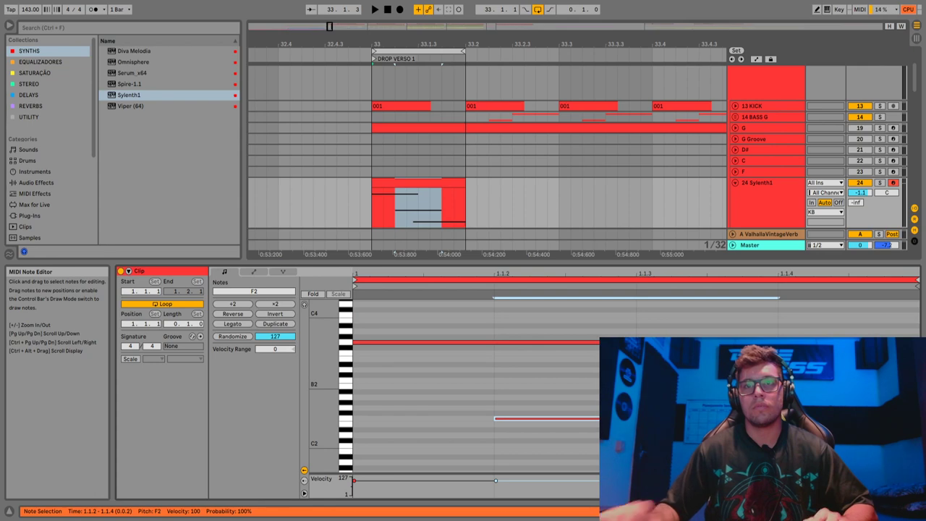
key(Down)
key(Down)
key(Up)
key(Up)
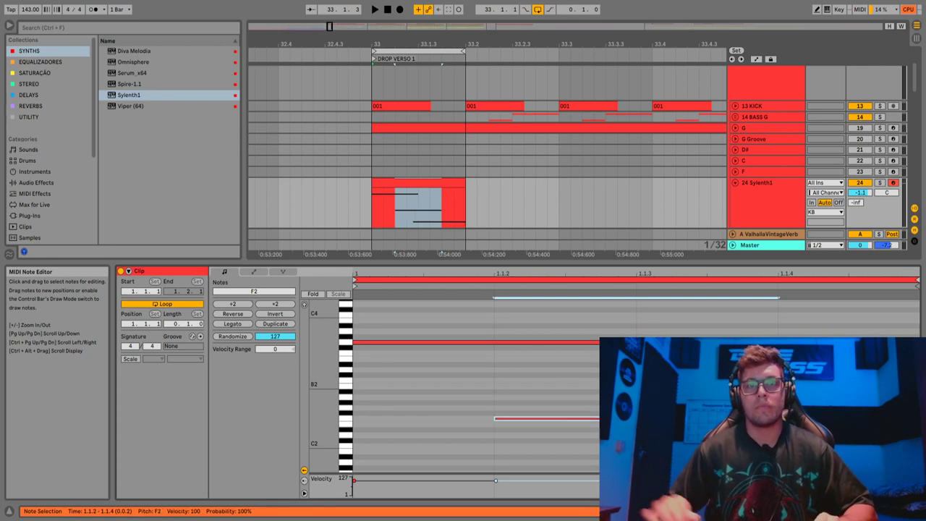
Solo the Sylenth1 track and open the Sylenth1 plug-in window
click(411, 193)
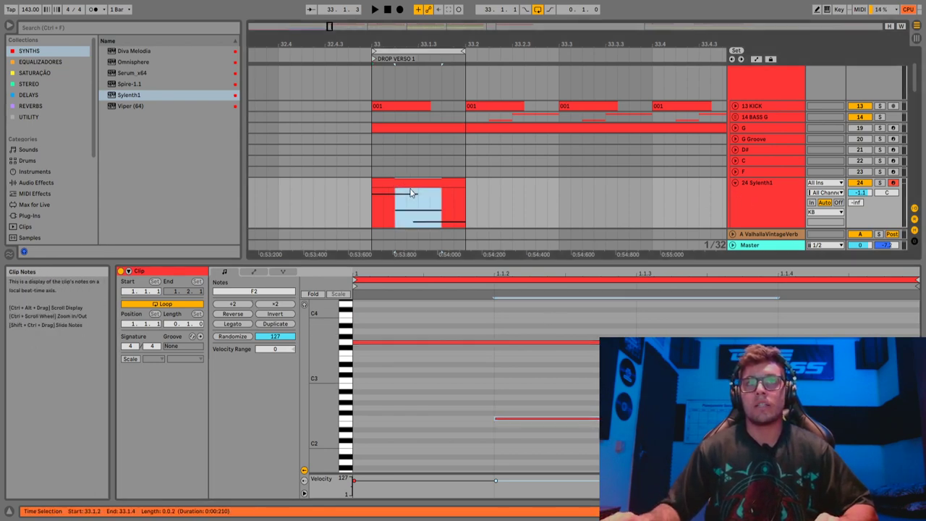
click(434, 181)
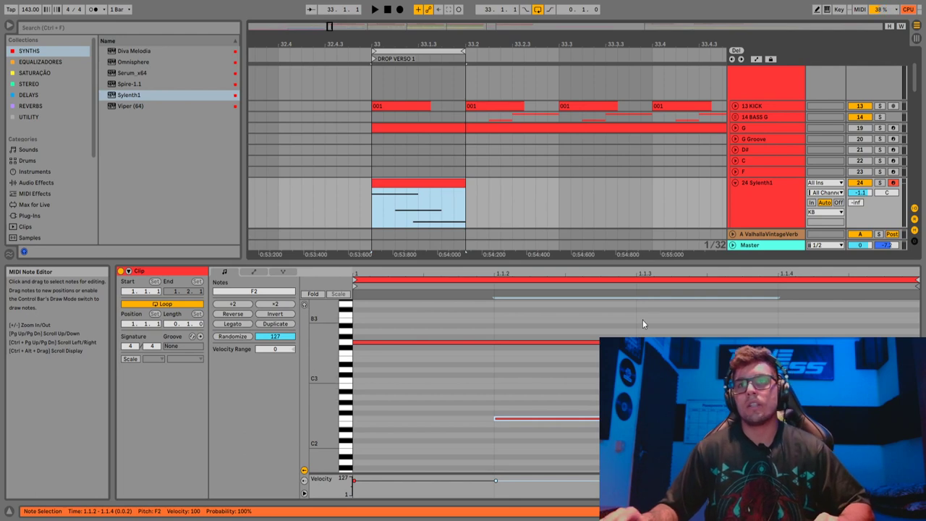
click(779, 210)
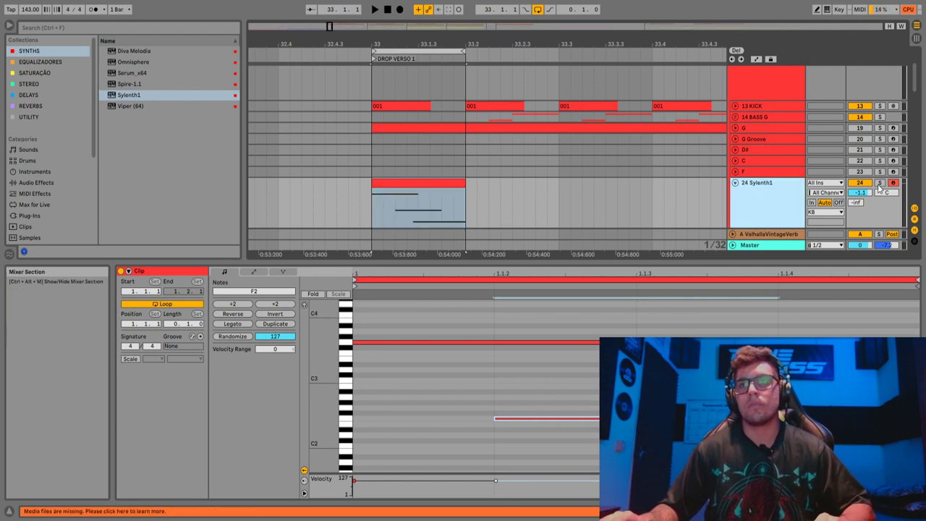
click(881, 185)
double_click(781, 193)
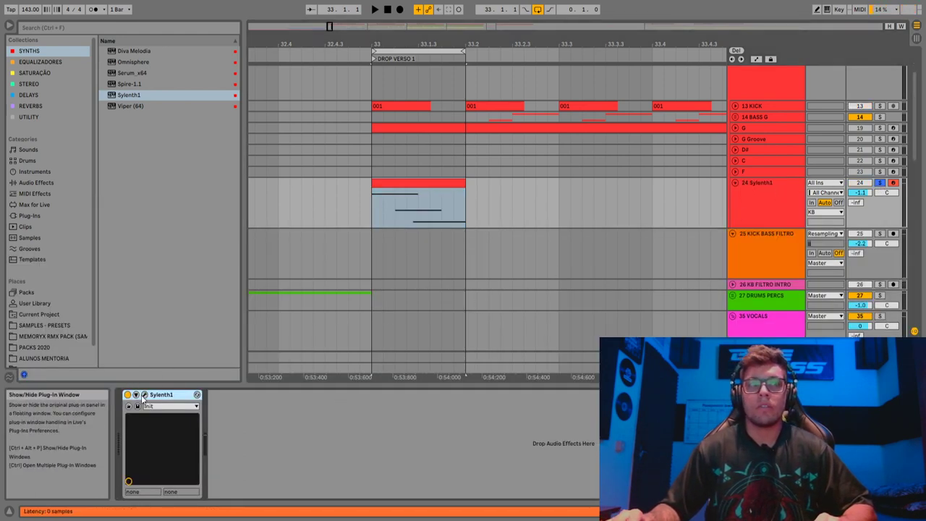
click(144, 395)
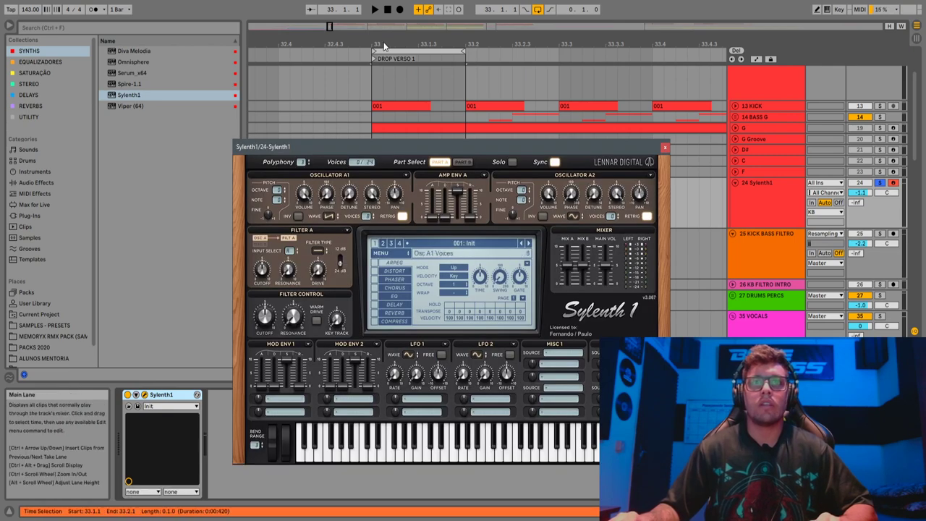
Set the Filter A type to Lowpass in Sylenth1 and briefly play the loop
click(319, 252)
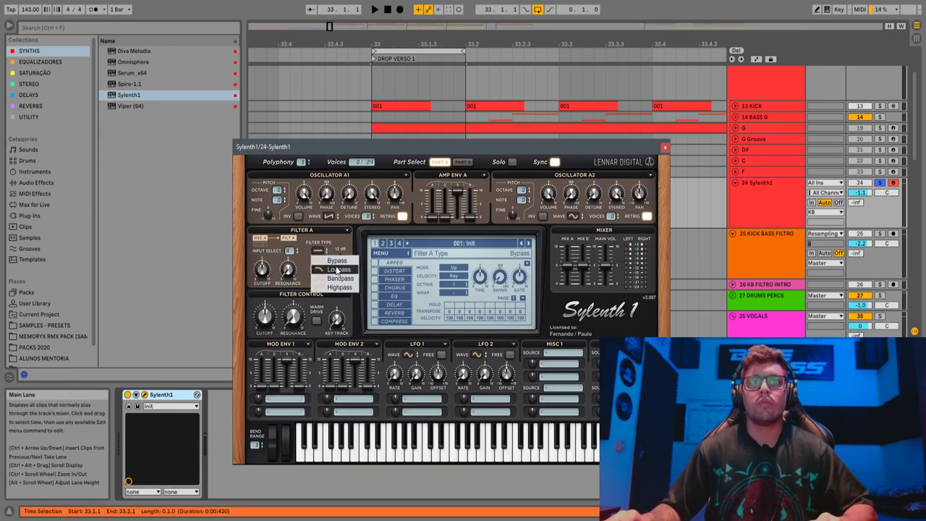
click(337, 270)
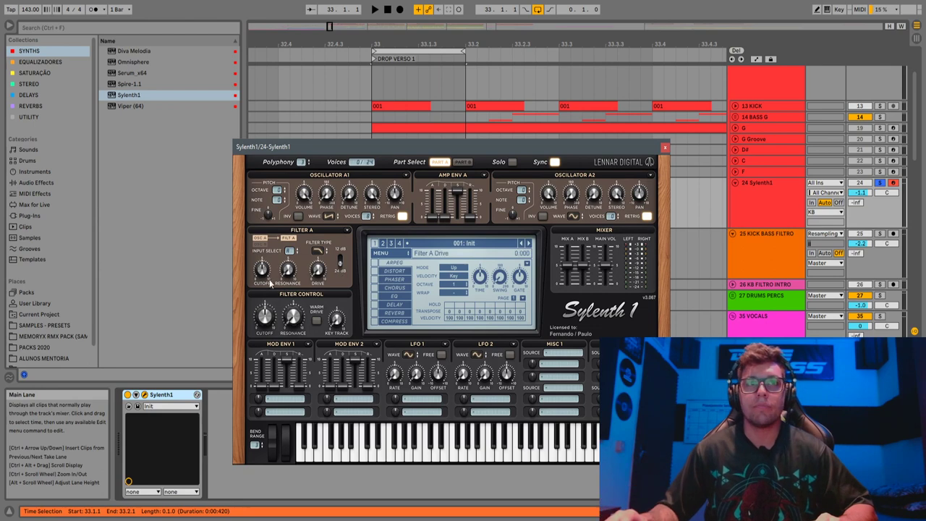
key(space)
key(space)
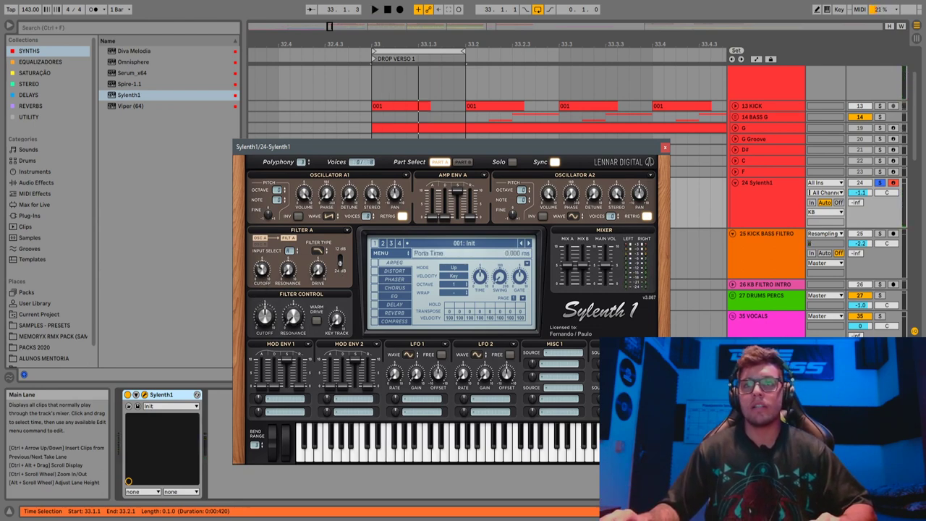
Set Sylenth1's portamento time to about 46 ms while auditioning the loop
key(space)
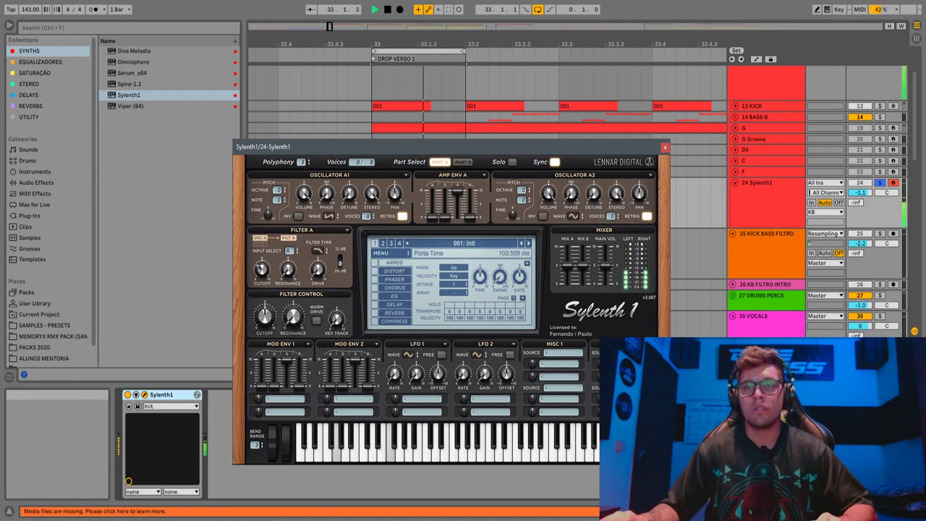
key(space)
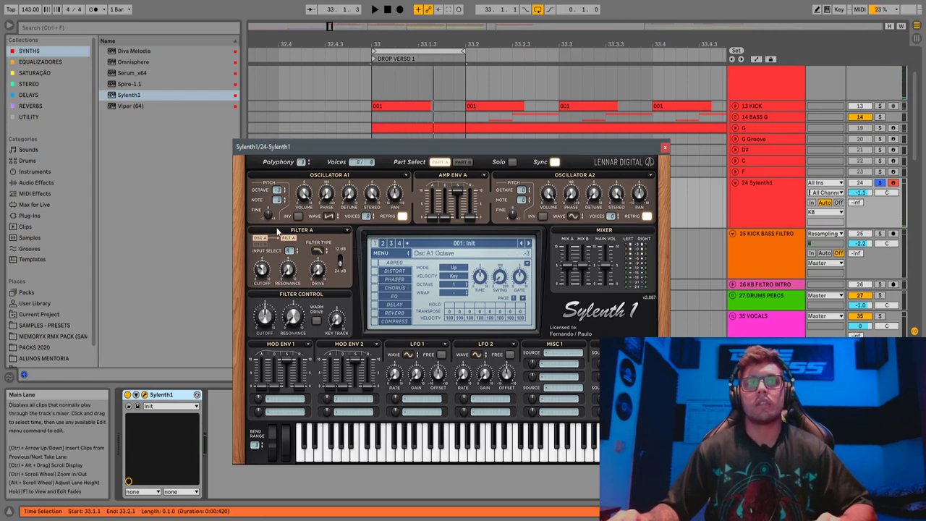
key(space)
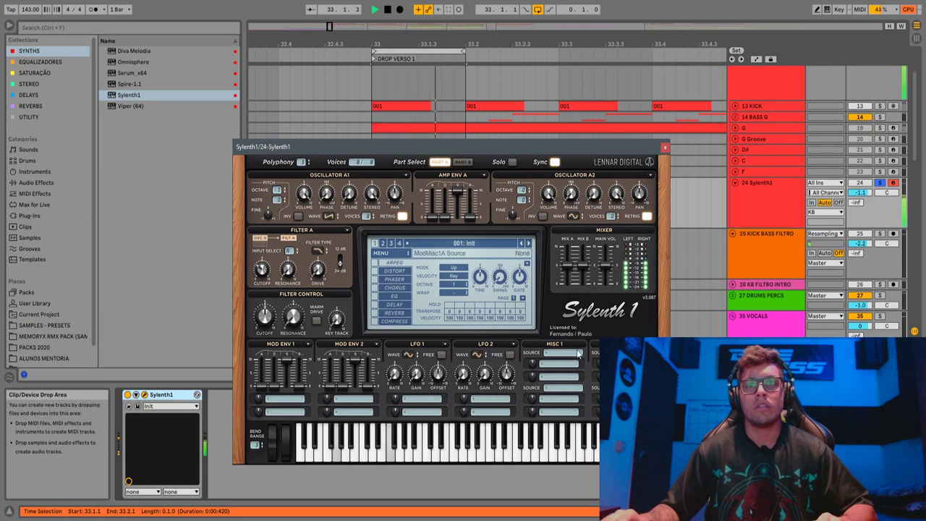
key(space)
key(space)
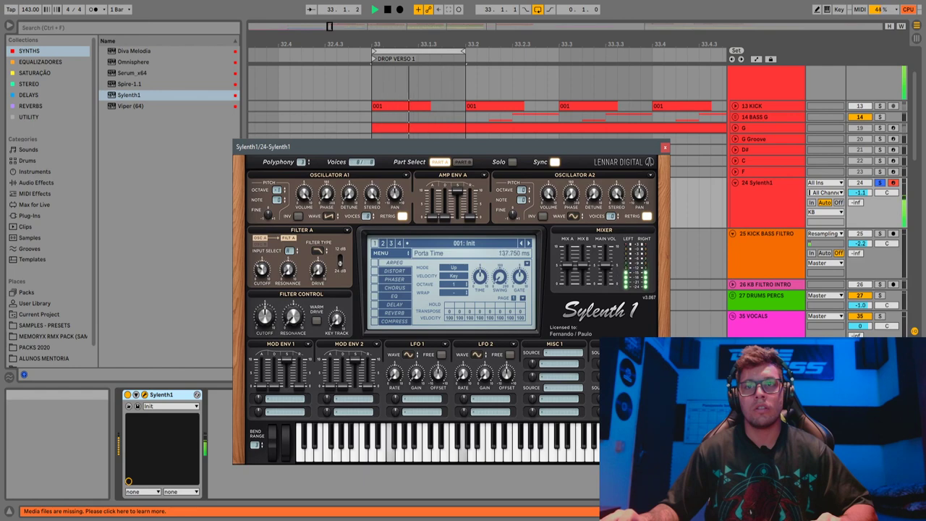
key(space)
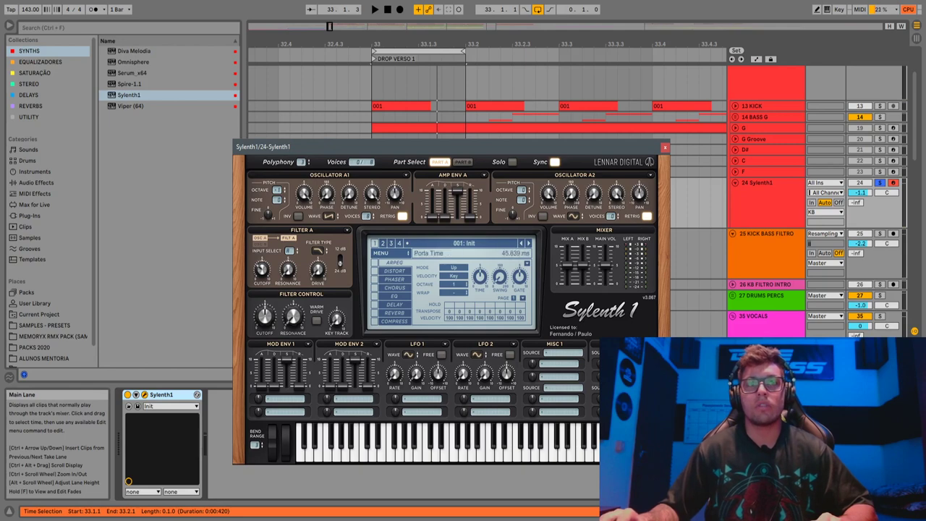
Set the Filter A cutoff to about 3.1 while the loop plays
key(space)
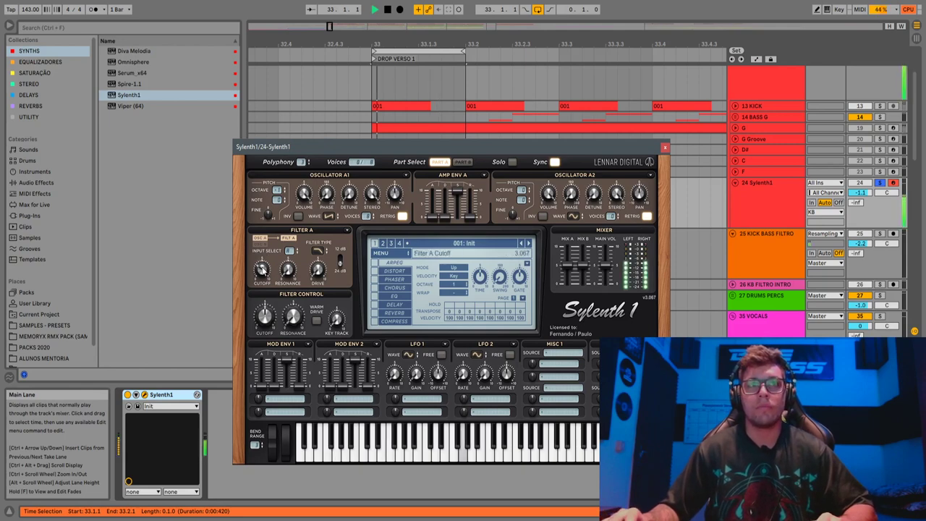
drag(260, 281, 262, 267)
key(space)
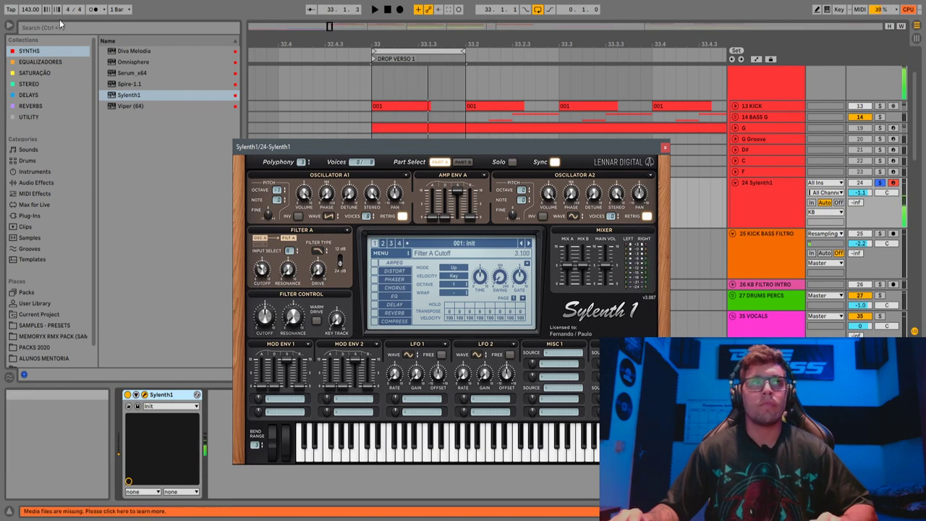
Find LFOTool_x64 in the UTILITY collection with the search "lfo" and add it after Sylenth1, moving the synth window aside
click(59, 27)
text(lfo)
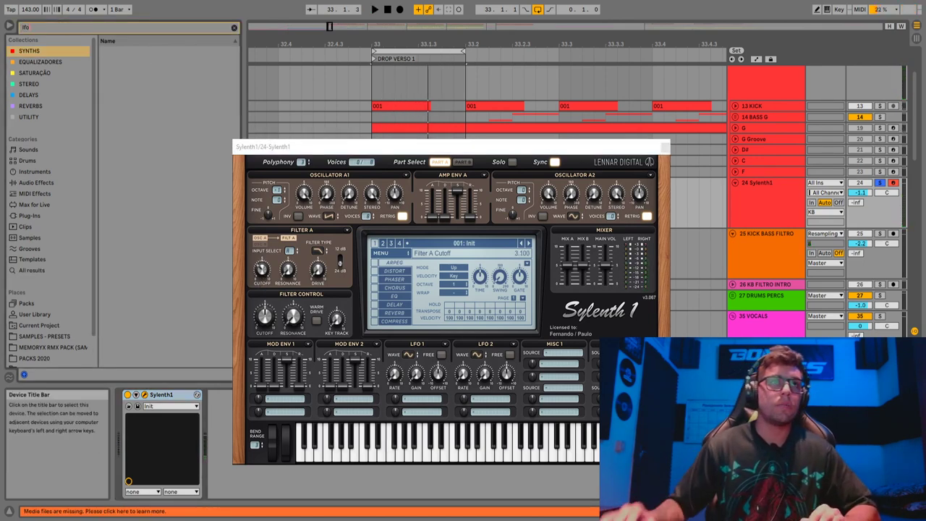
click(58, 119)
drag(129, 51, 184, 198)
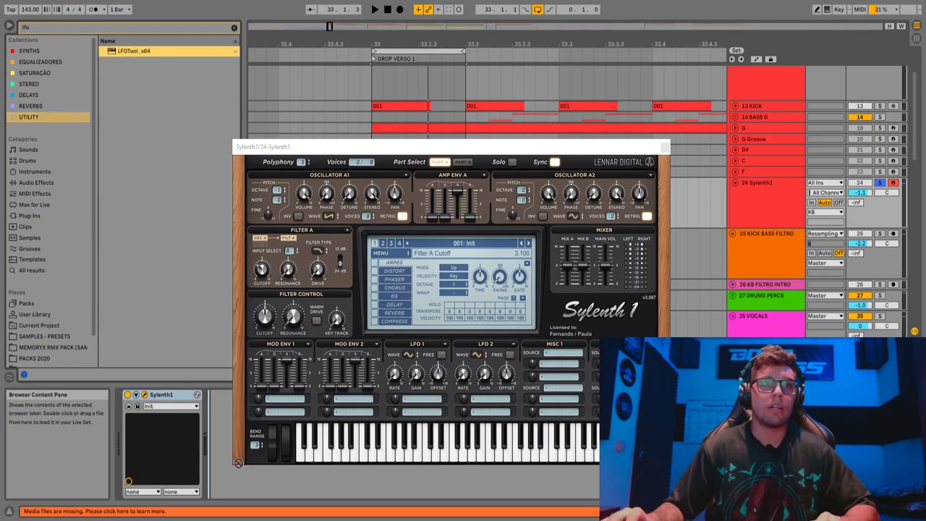
drag(405, 152, 592, 74)
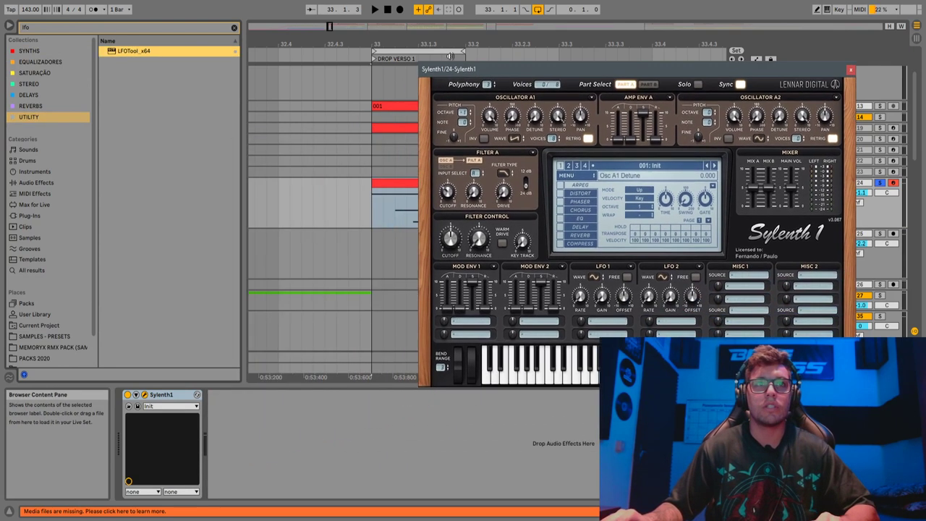
click(146, 53)
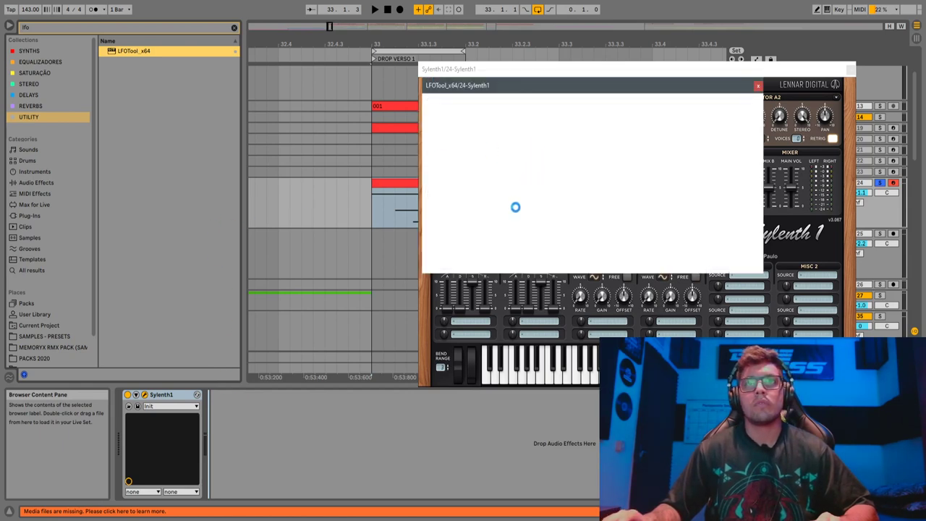
Reshape the LFOTool curve into a ramp rising from zero, removing the middle node and bending the slope slightly downward during playback
drag(494, 189, 493, 235)
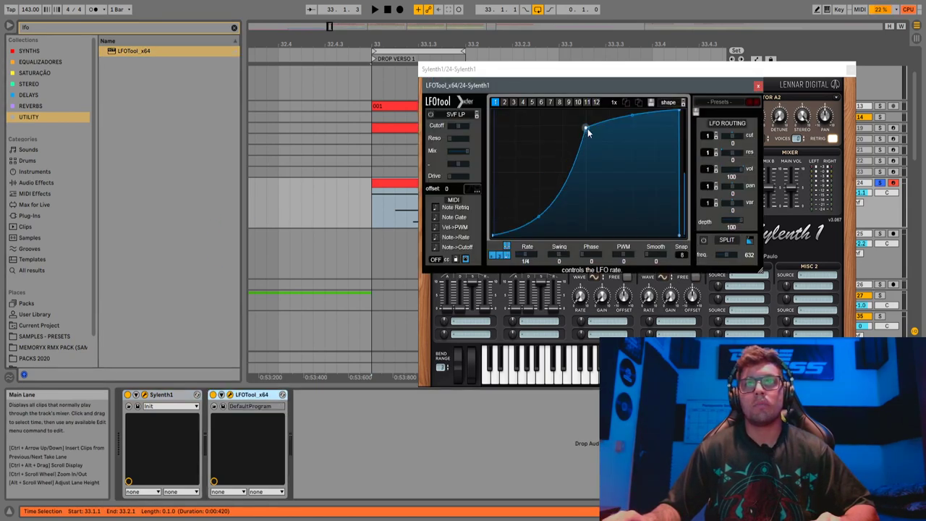
double_click(586, 128)
key(space)
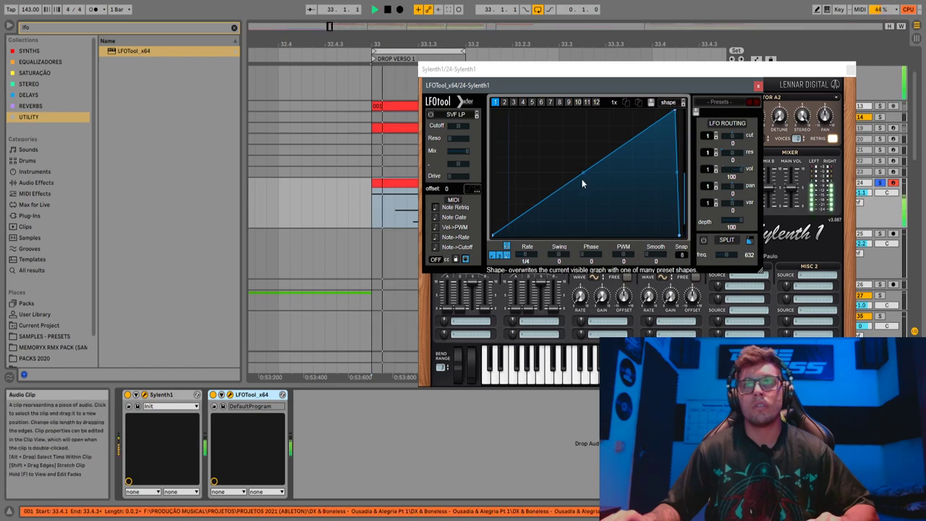
drag(582, 172, 590, 182)
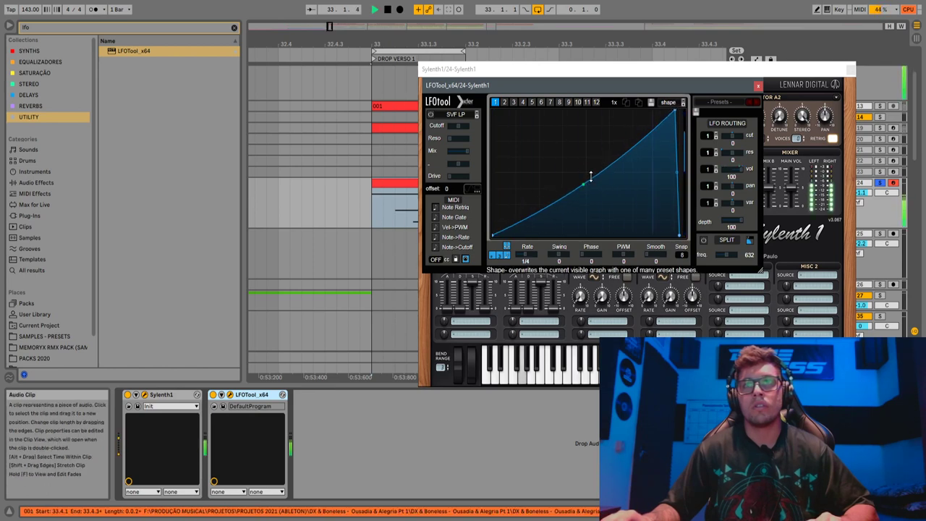
Close the LFOTool window, reposition the Sylenth1 window around the arrangement and audition the looped bass
click(757, 85)
drag(761, 74, 593, 112)
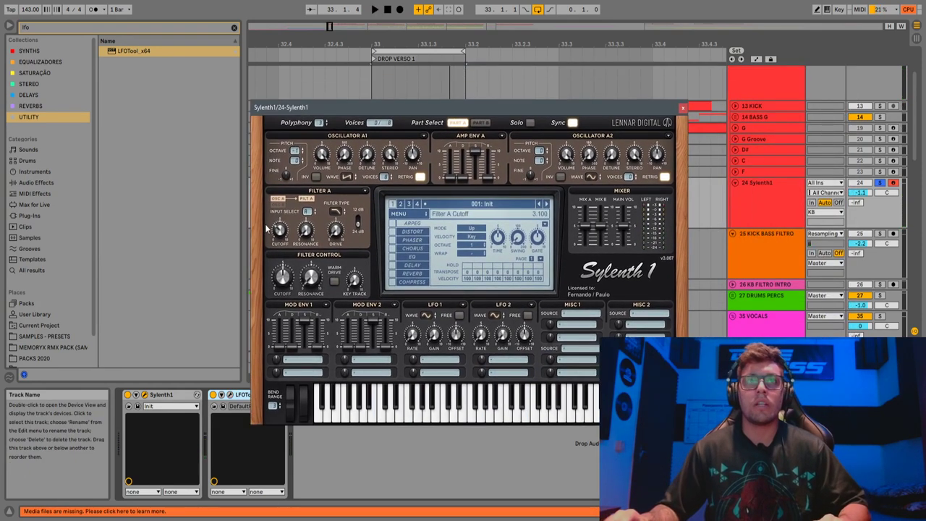
drag(647, 105, 646, 310)
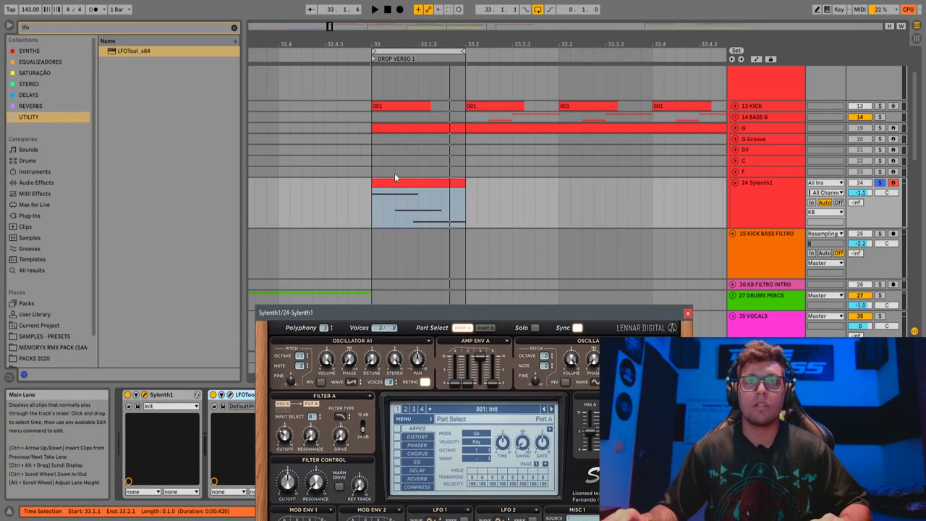
drag(563, 312, 584, 105)
key(space)
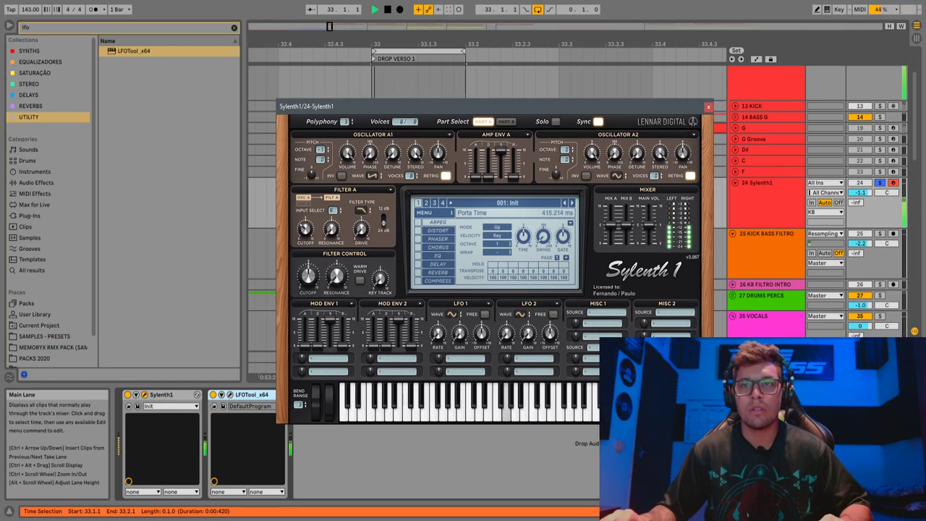
key(space)
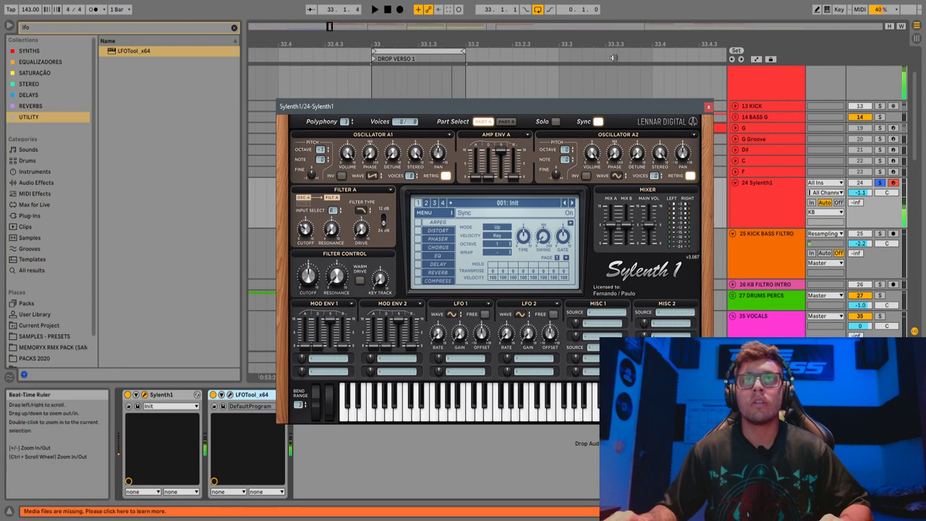
Take the Sylenth1 track out of solo and solo the KB group instead, moving the synth window out of the way
click(880, 183)
key(space)
key(space)
scroll(881, 186, up, 2)
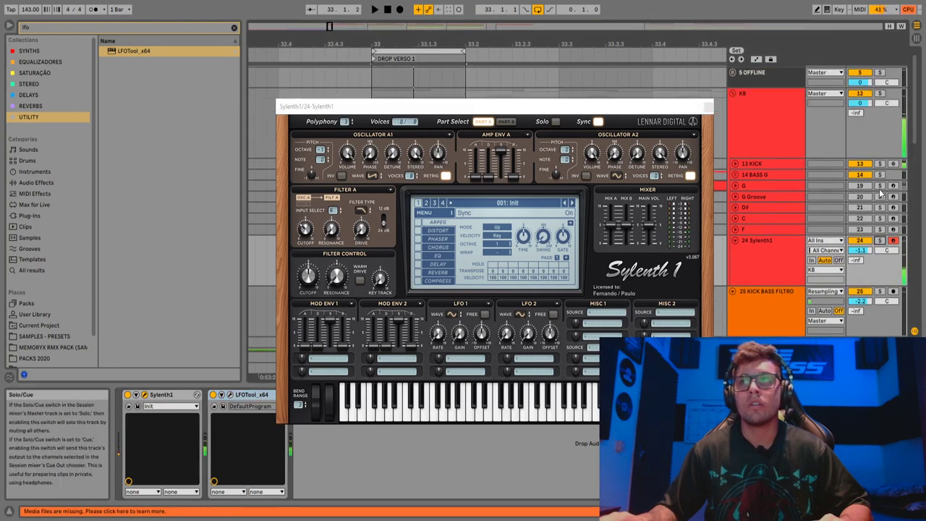
click(880, 104)
drag(601, 108, 571, 251)
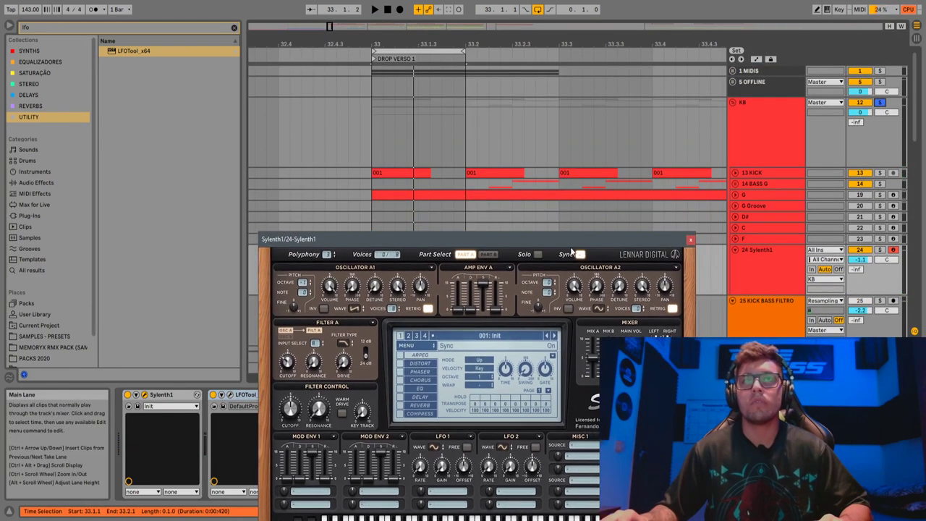
drag(459, 240, 466, 96)
Select the Sylenth1 track, audition the loop with the KB group soloed, and close the synth window
click(780, 278)
key(space)
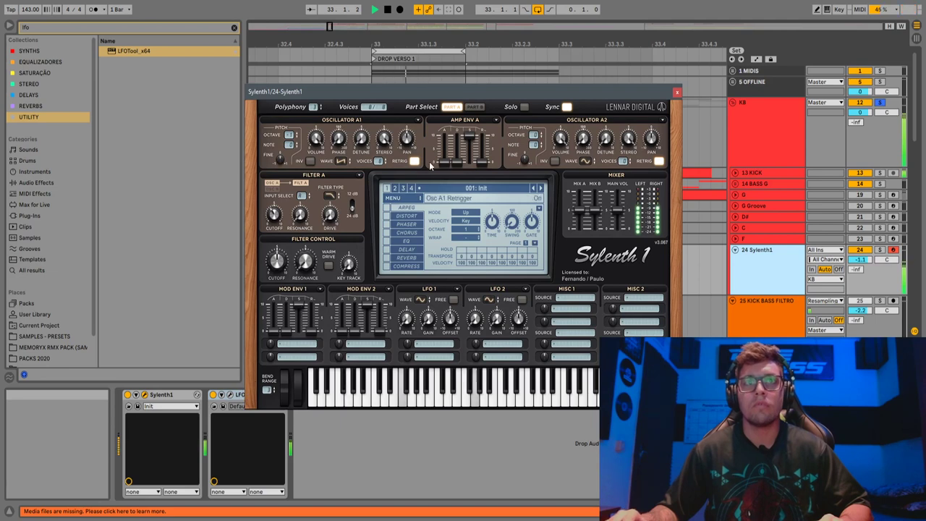
key(space)
click(676, 92)
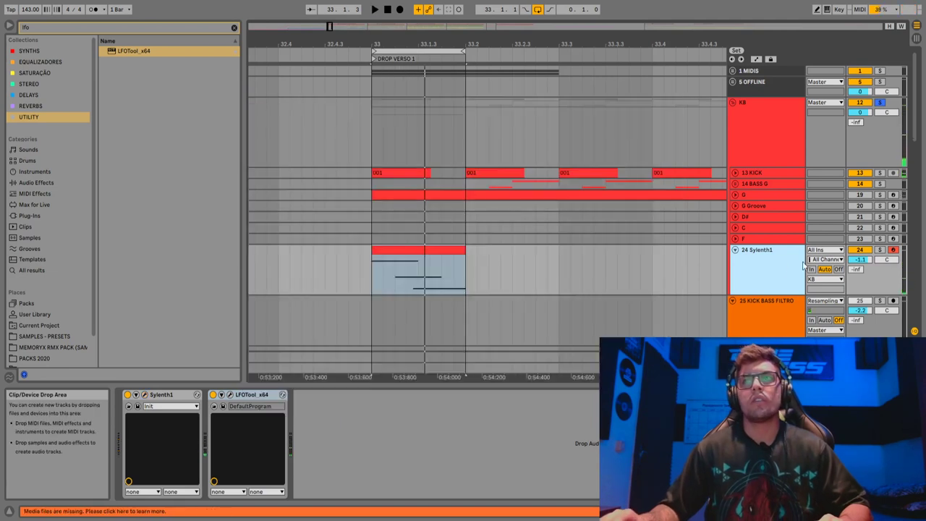
Rename the Sylenth1 track to "# pich bass" and solo it
key(ctrl+r)
text(# pich bass)
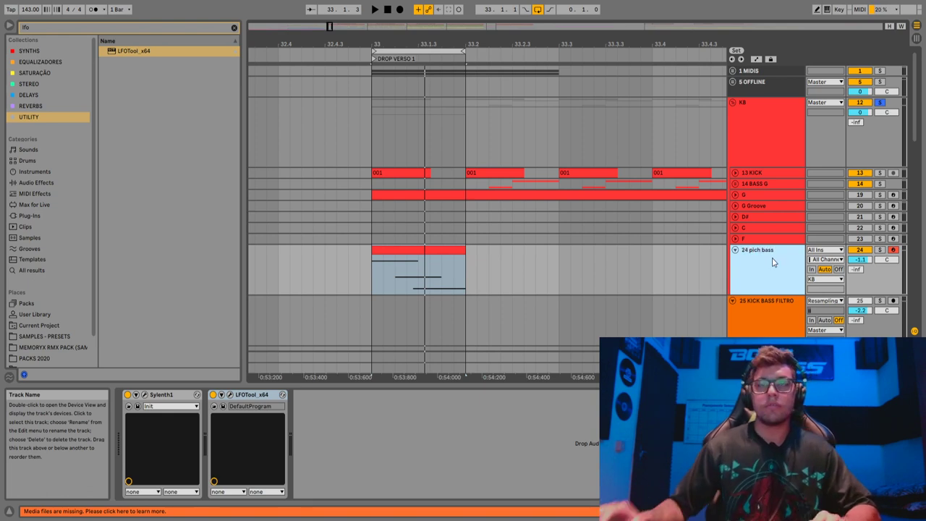
key(Return)
click(880, 250)
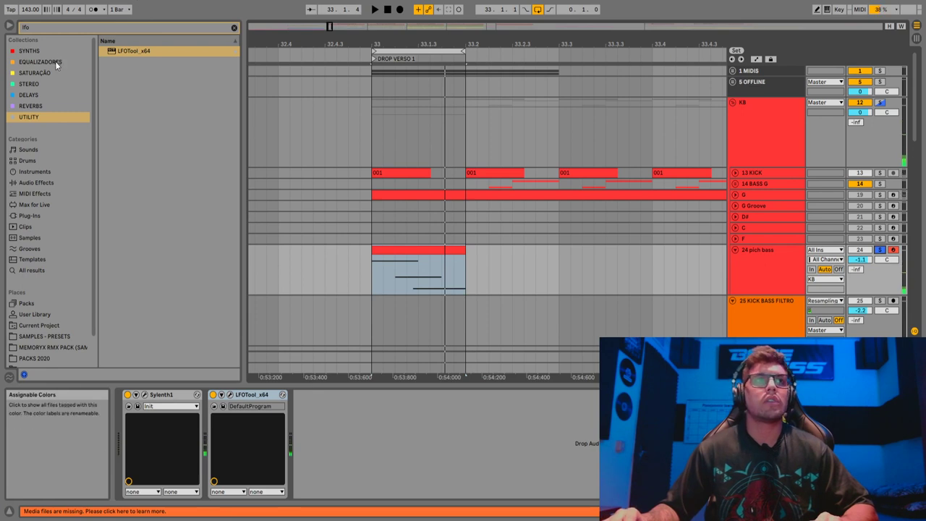
Clear the browser search and add FabFilter Pro-Q 3 from the EQUALIZADORES collection after LFOTool
click(55, 61)
click(233, 28)
click(137, 52)
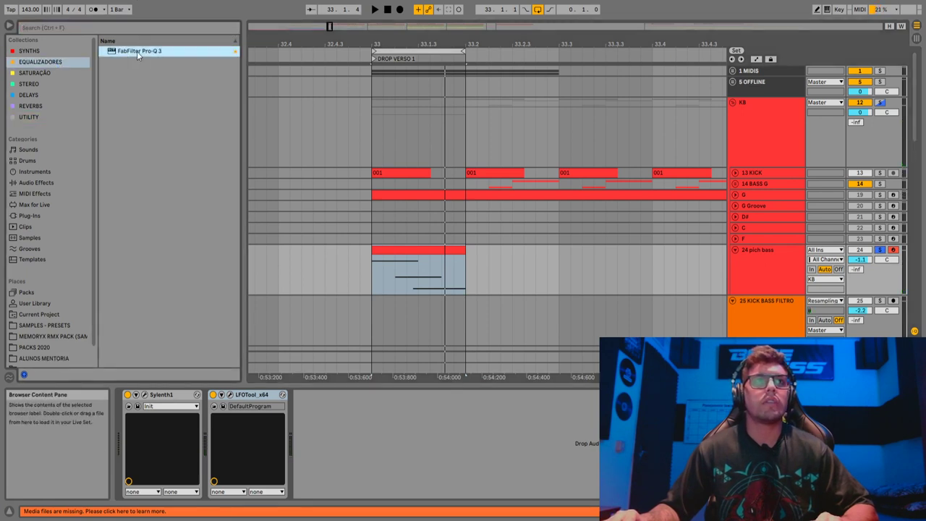
double_click(136, 51)
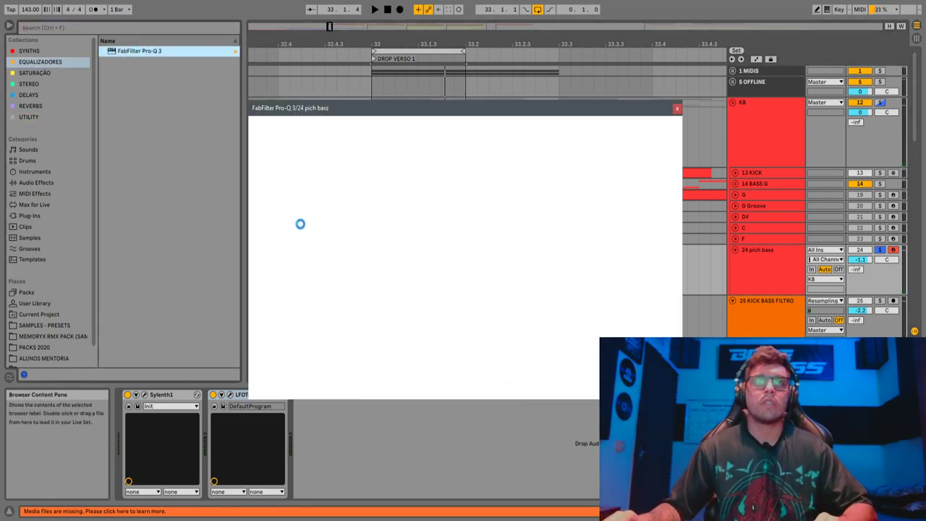
Create an 18 dB/oct low cut at about 50 Hz in Pro-Q 3 while auditioning the loop
drag(263, 224, 338, 225)
key(space)
scroll(323, 224, up, 1)
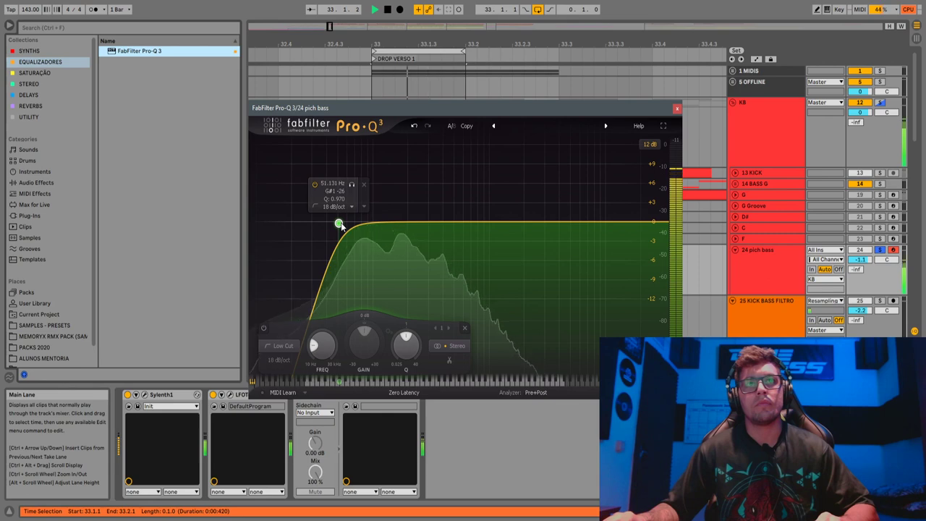
key(space)
Add a 12 dB/oct high cut at about 1192 Hz in Pro-Q 3, audition it and close the equalizer window
click(637, 222)
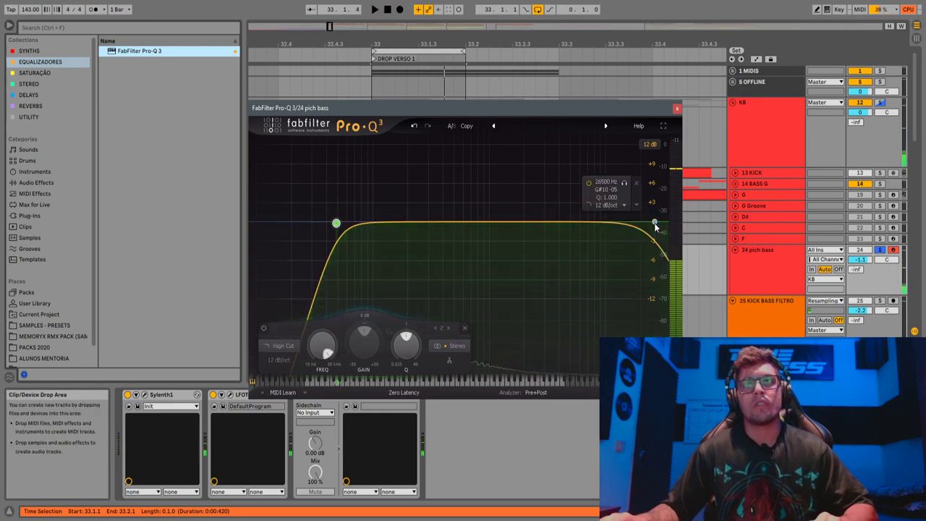
drag(636, 221, 497, 225)
key(space)
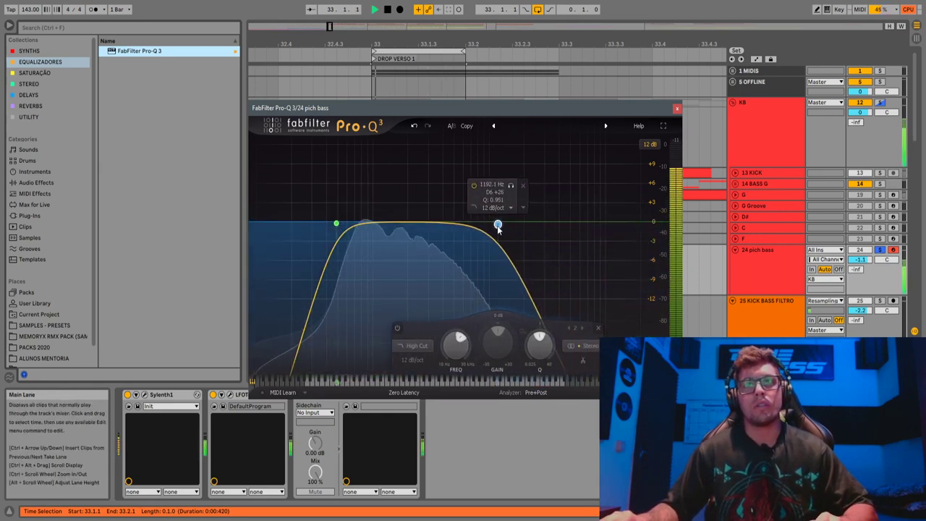
key(space)
click(676, 107)
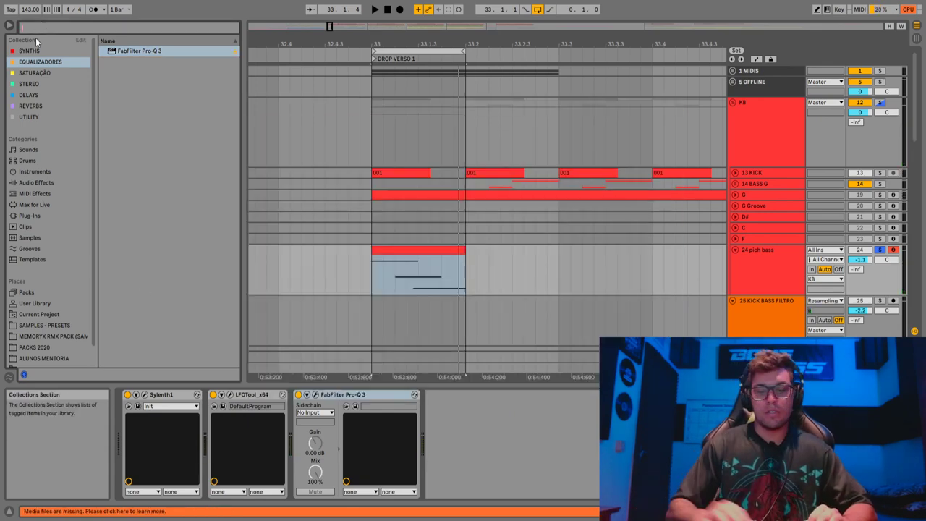
Find Decimort x64 in the D16 Group x64 plug-ins with the search "deci" and add it after Pro-Q 3
text(deci)
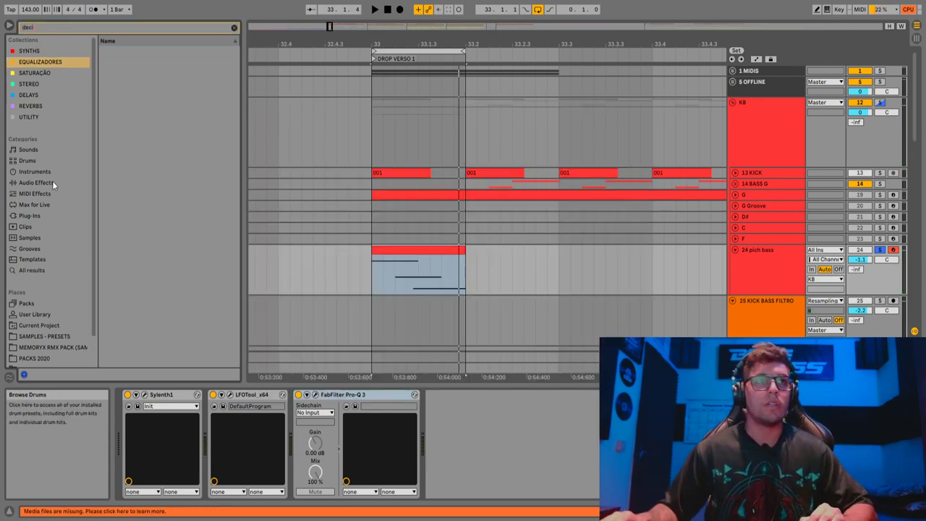
click(42, 217)
click(103, 51)
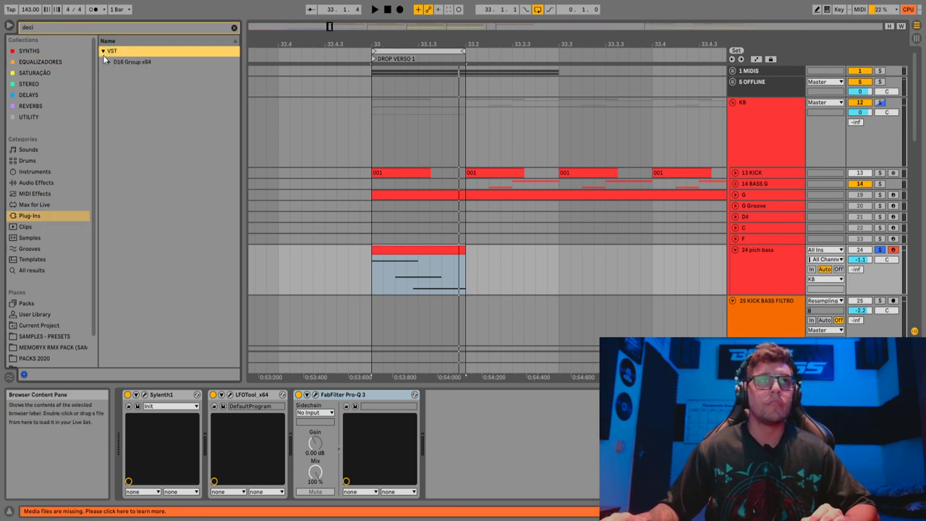
click(104, 62)
click(109, 62)
drag(143, 76, 175, 82)
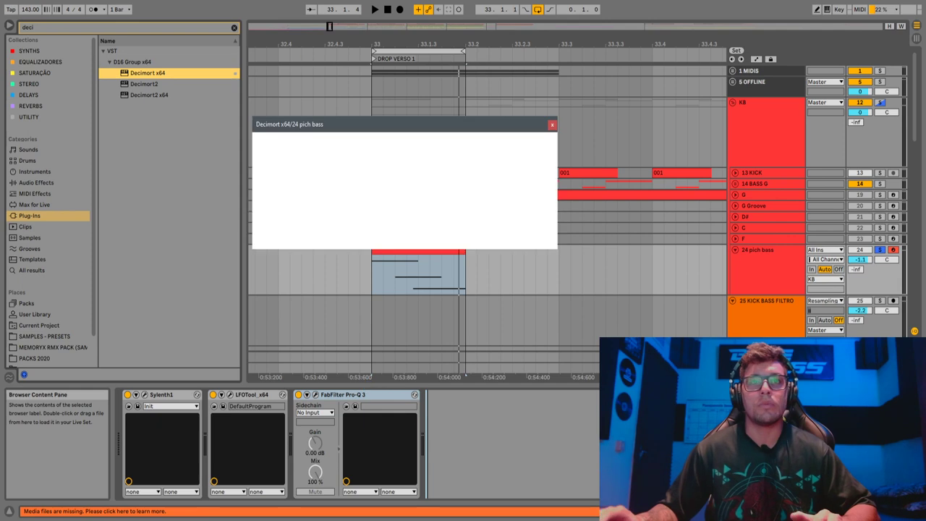
Load Decimort's F2-1 Lo preset, set its FX dry/wet mix to about 61/39% during playback, and close the window
drag(417, 123, 524, 259)
click(539, 275)
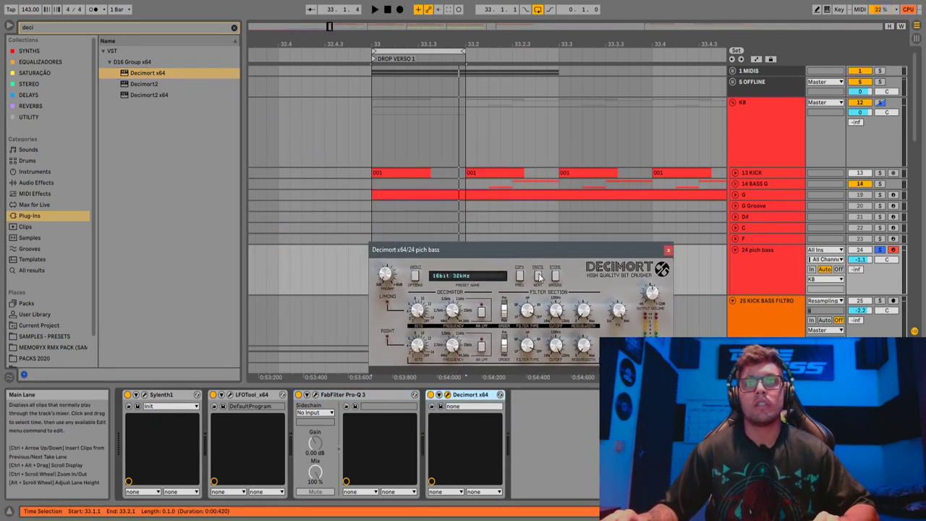
key(space)
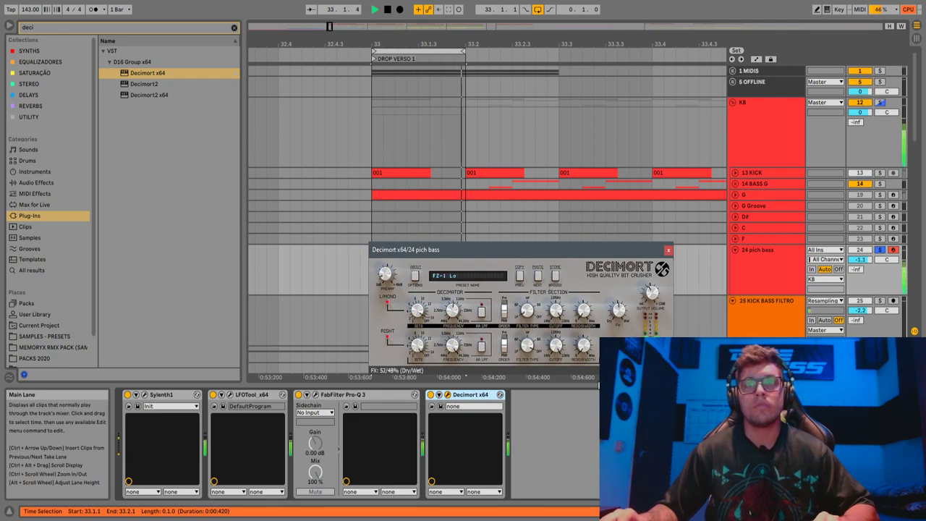
drag(598, 399, 599, 396)
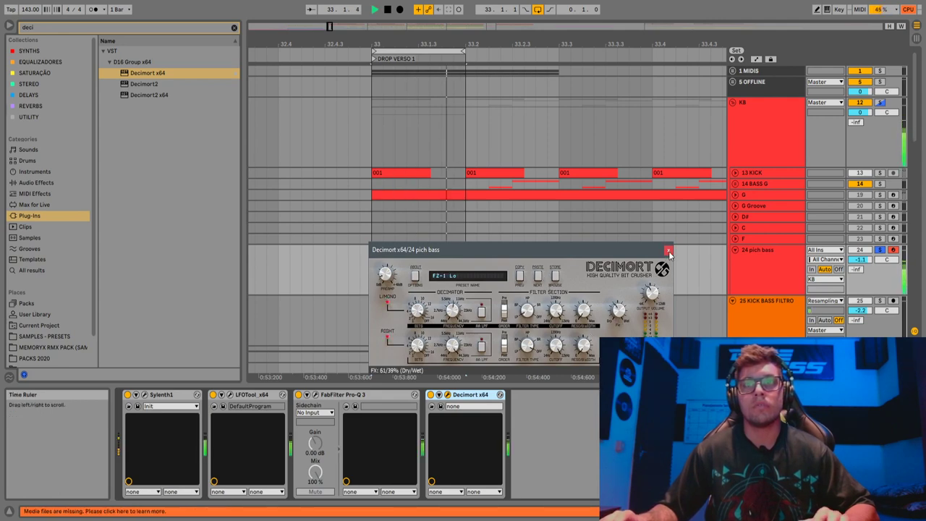
click(667, 251)
Compare the peak levels of the pich bass and 13 KICK in the Session mixer, soloing the kick briefly before soloing the bass again
key(Tab)
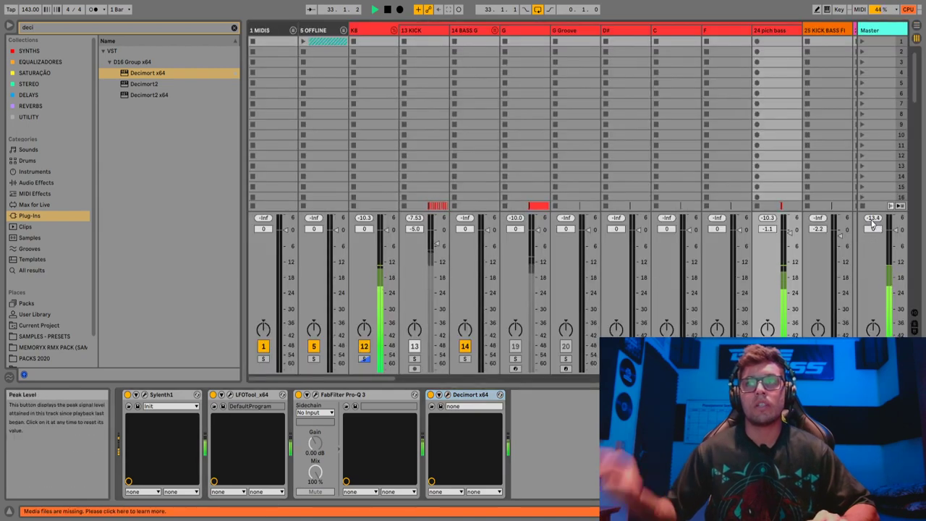
key(Tab)
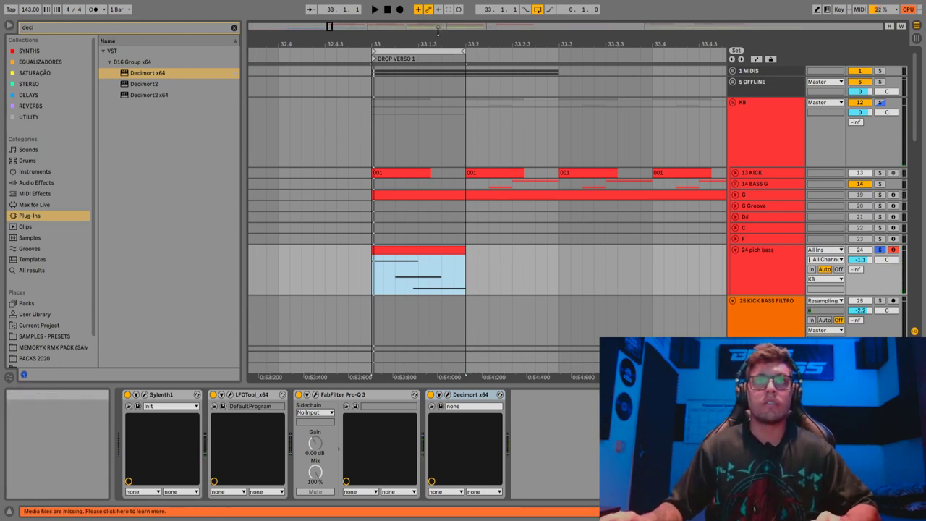
drag(433, 40, 432, 45)
click(880, 174)
key(space)
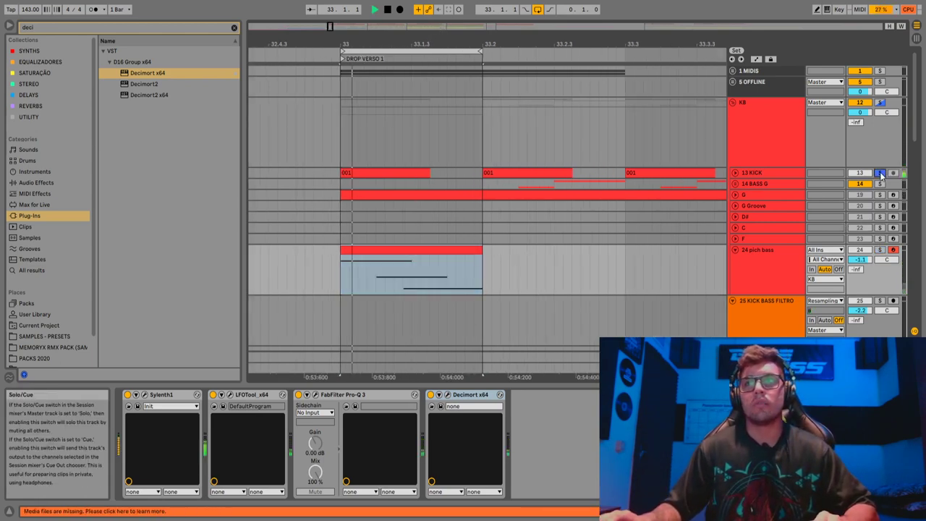
key(Tab)
key(Tab)
key(space)
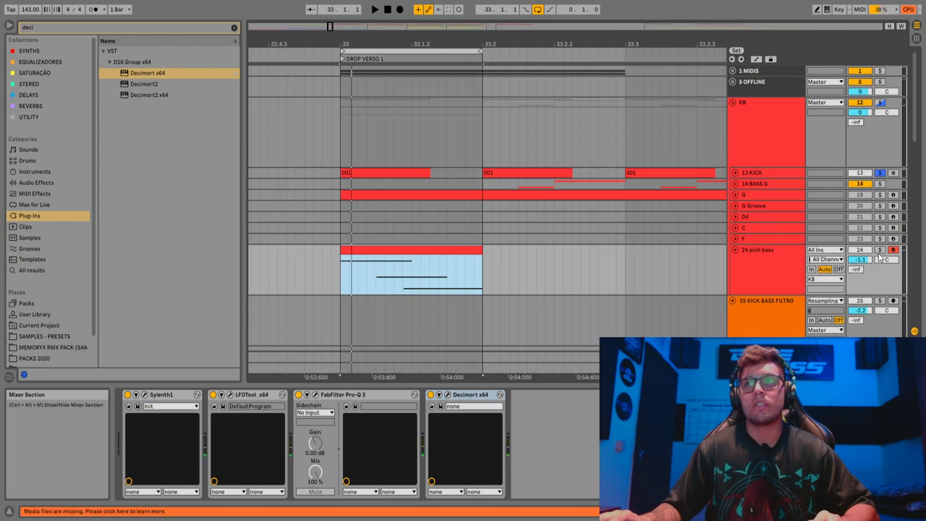
click(879, 250)
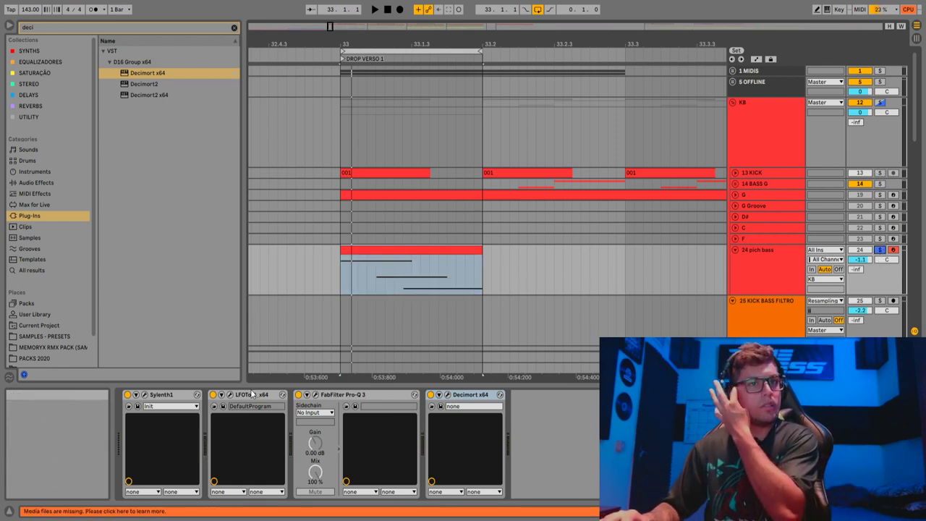
Collapse Sylenth1, LFOTool, FabFilter Pro-Q 3 and Decimort in the pich bass device chain
click(159, 397)
double_click(159, 396)
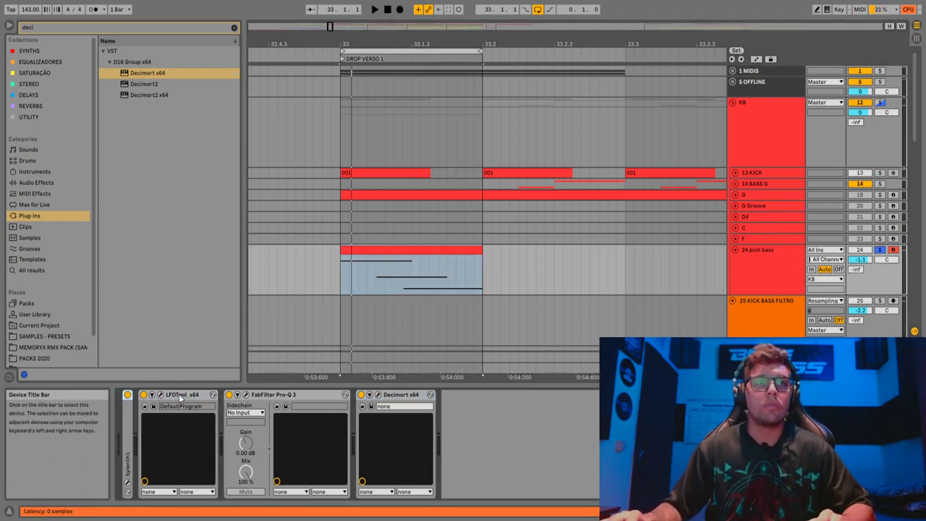
double_click(176, 396)
double_click(185, 395)
double_click(233, 396)
Find Compressor under the Dynamics audio effects with the search "comp" and add it after Decimort
drag(77, 27, 2, 21)
text(comp)
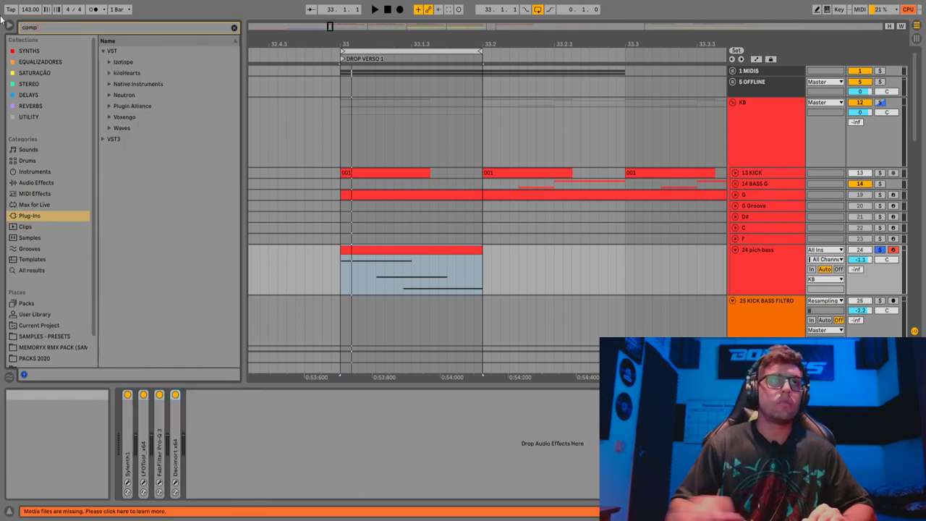
click(36, 182)
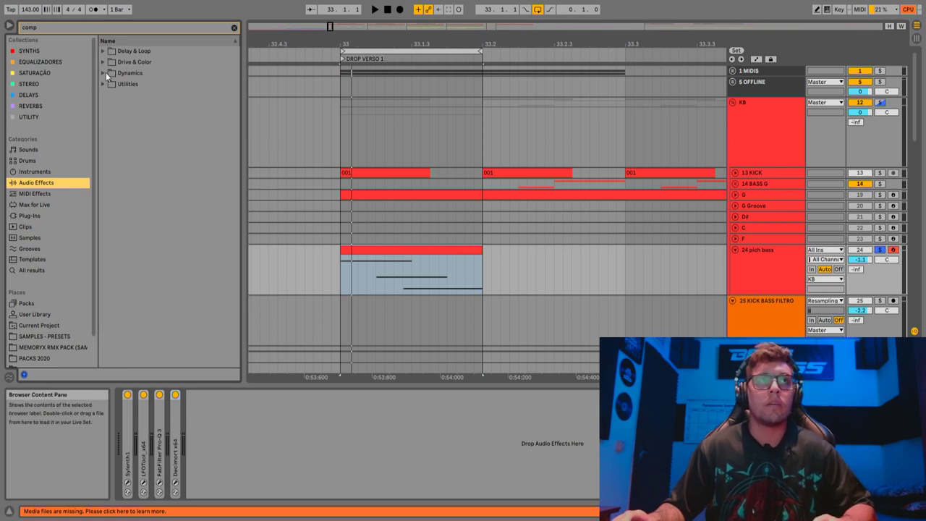
click(104, 51)
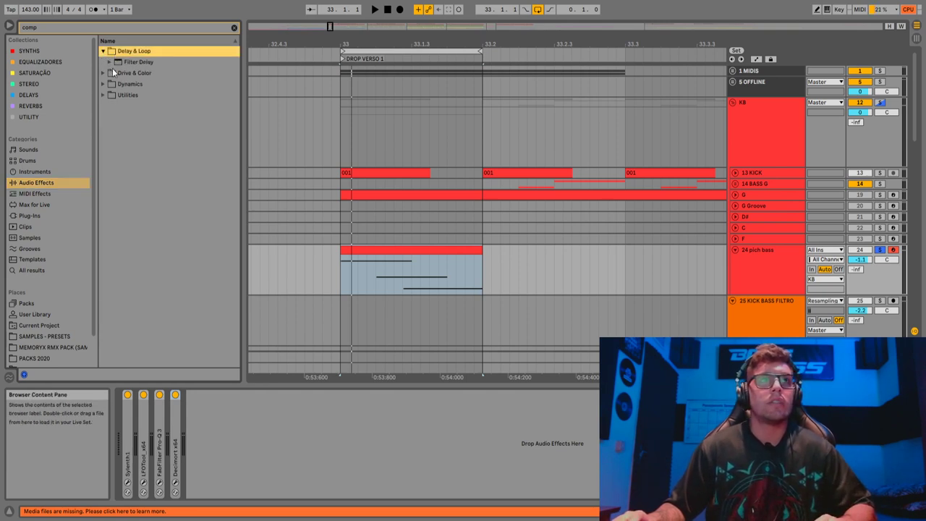
click(103, 83)
drag(104, 84, 166, 227)
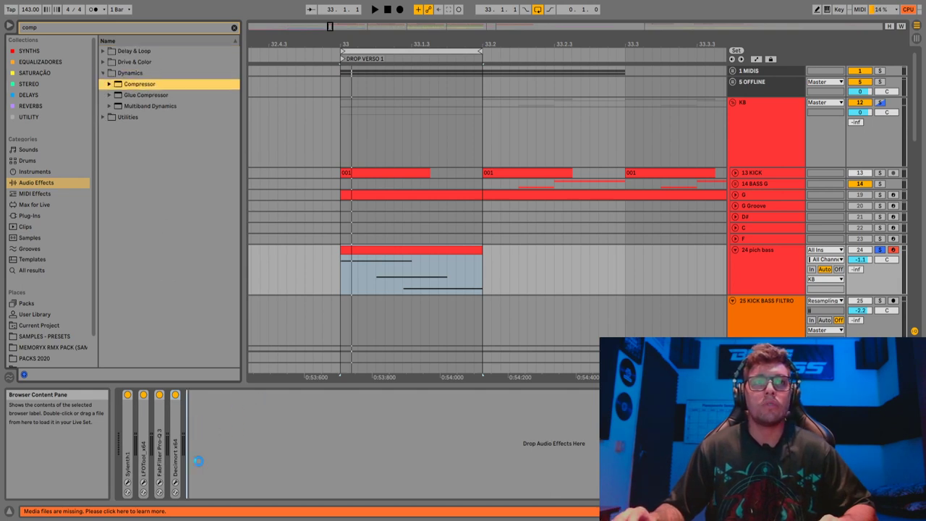
drag(198, 460, 198, 461)
Show the Compressor's sidechain controls and take its sidechain input from 13 KICK
click(200, 395)
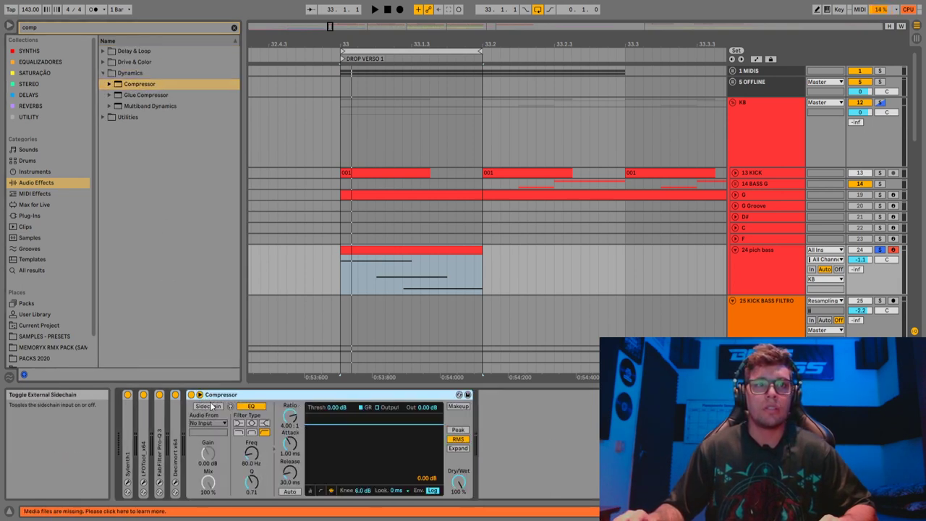
click(208, 423)
scroll(244, 92, up, 12)
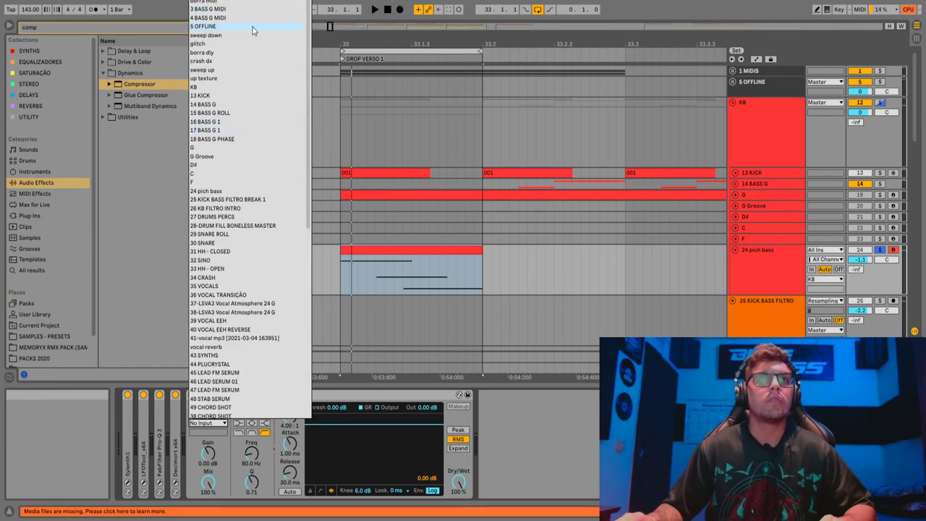
scroll(268, 293, down, 7)
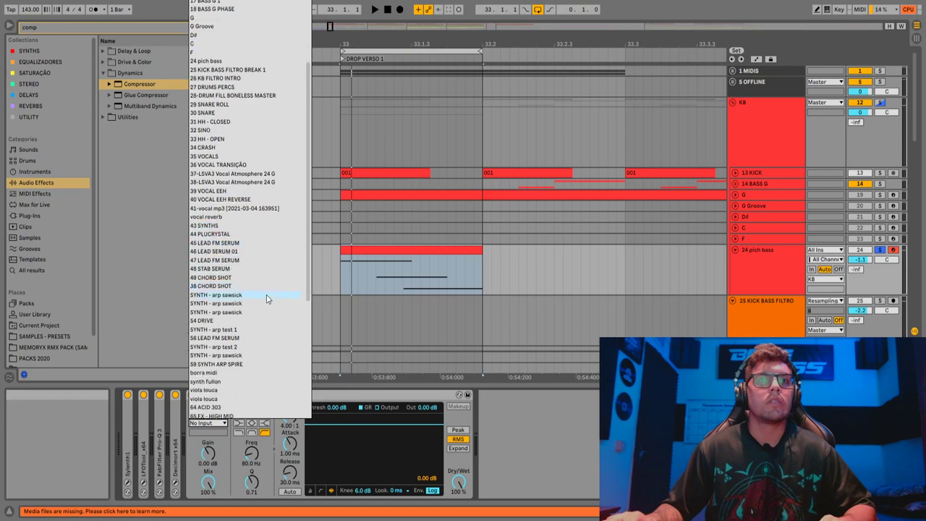
drag(308, 269, 318, 111)
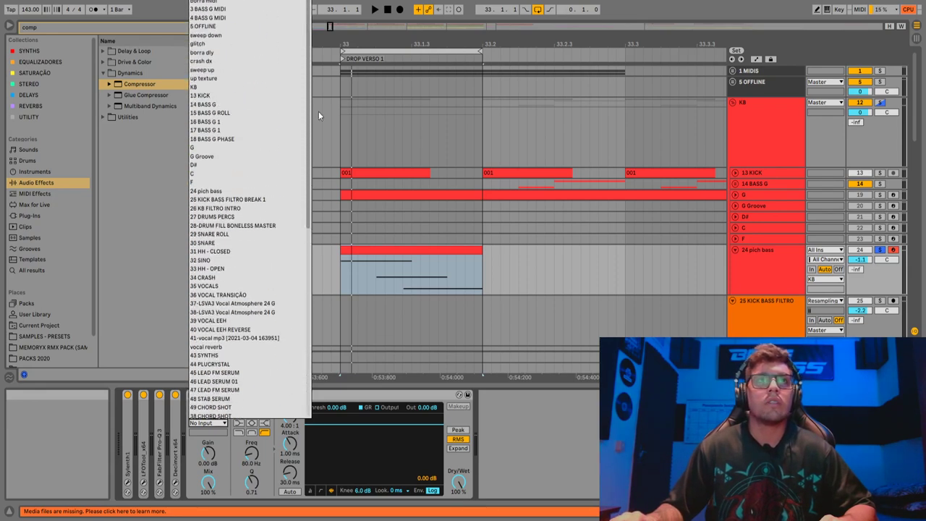
click(255, 96)
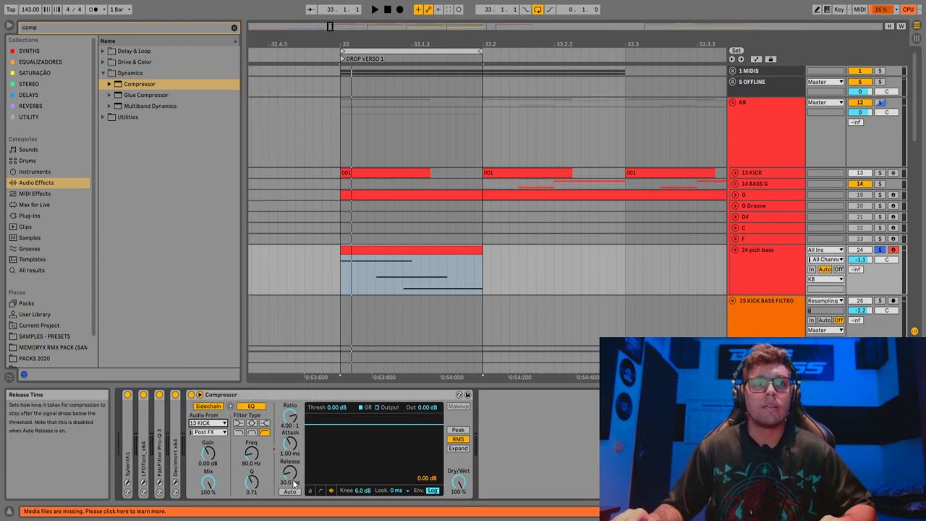
Lower the Compressor's threshold to -35.0 dB while the loop plays
key(space)
drag(335, 407, 327, 448)
key(space)
drag(335, 407, 336, 390)
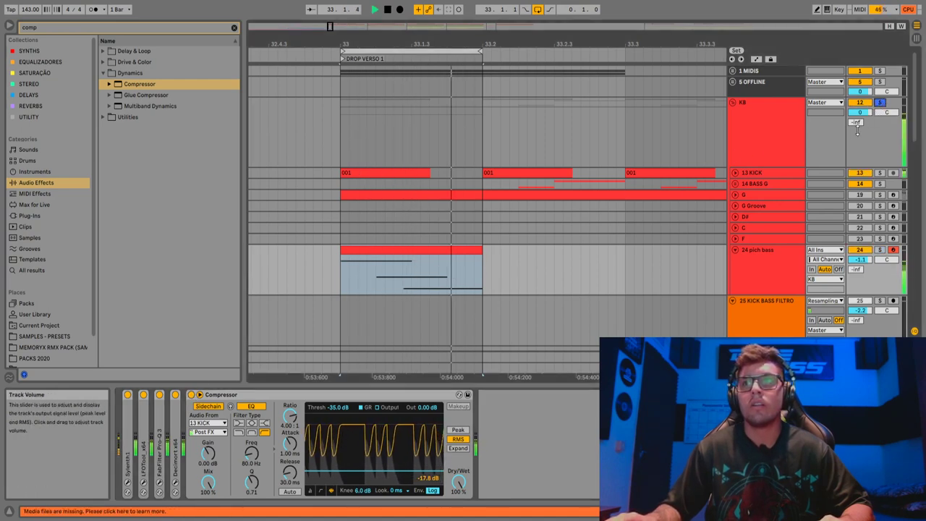
Extend the playback loop to one bar, from 33.1.1 to 34.1.1, and open the pich bass clip's notes for editing
key(space)
drag(486, 46, 535, 72)
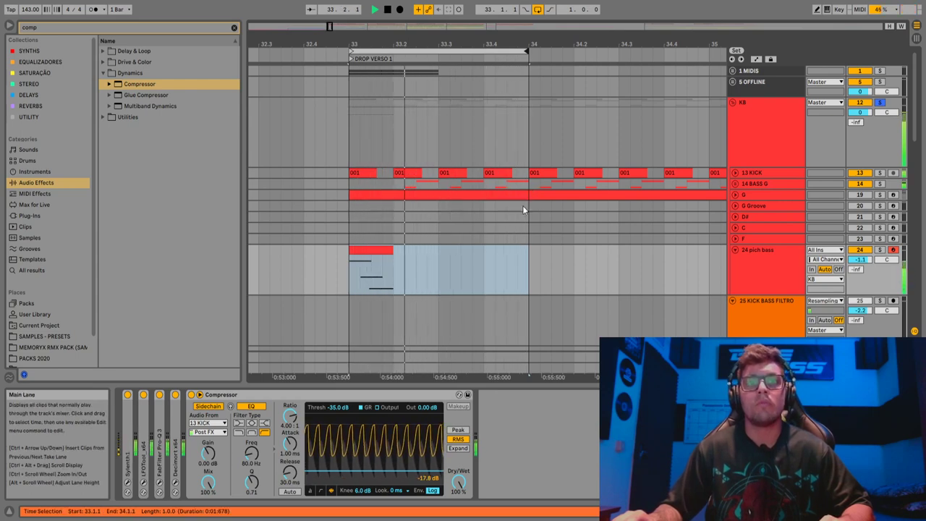
click(377, 249)
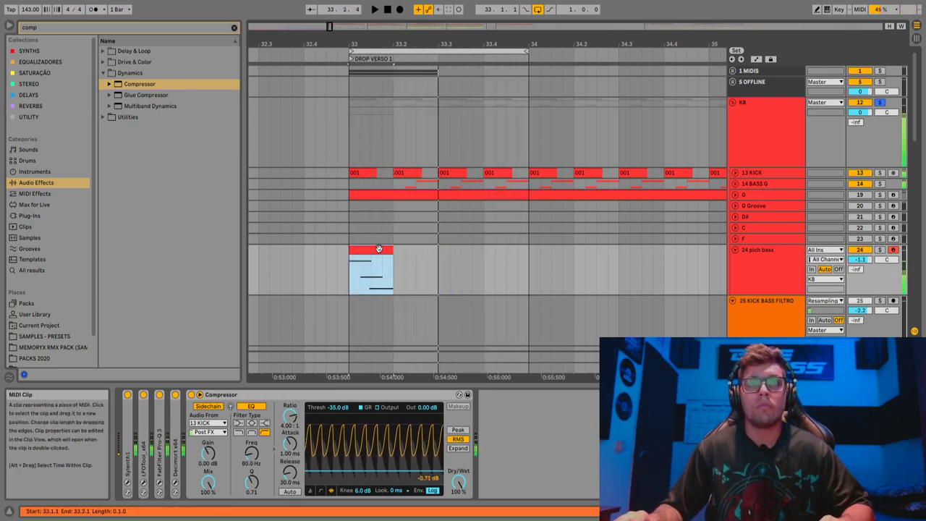
double_click(380, 249)
click(636, 383)
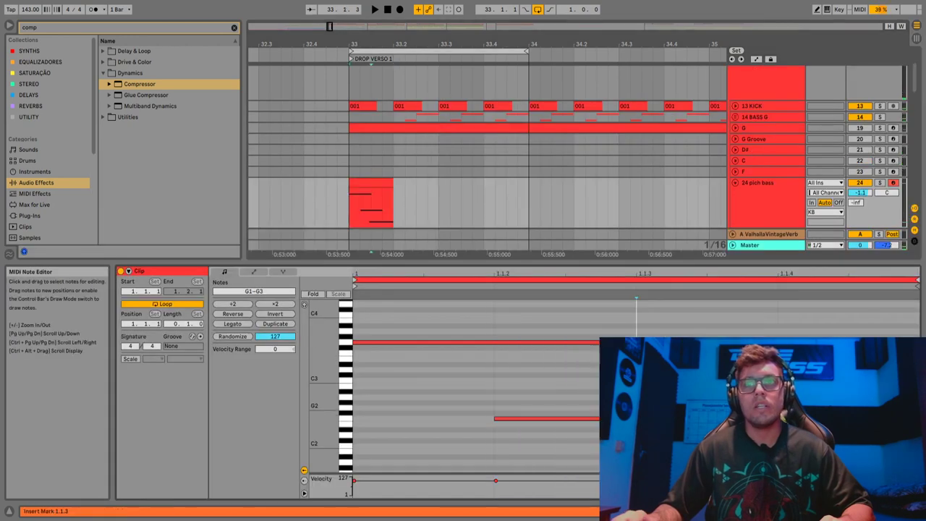
Lengthen the clip's G3 note past 1.1.3 and start the F2 note a little after 1.1.2
click(636, 342)
drag(636, 343, 588, 471)
key(ctrl+z)
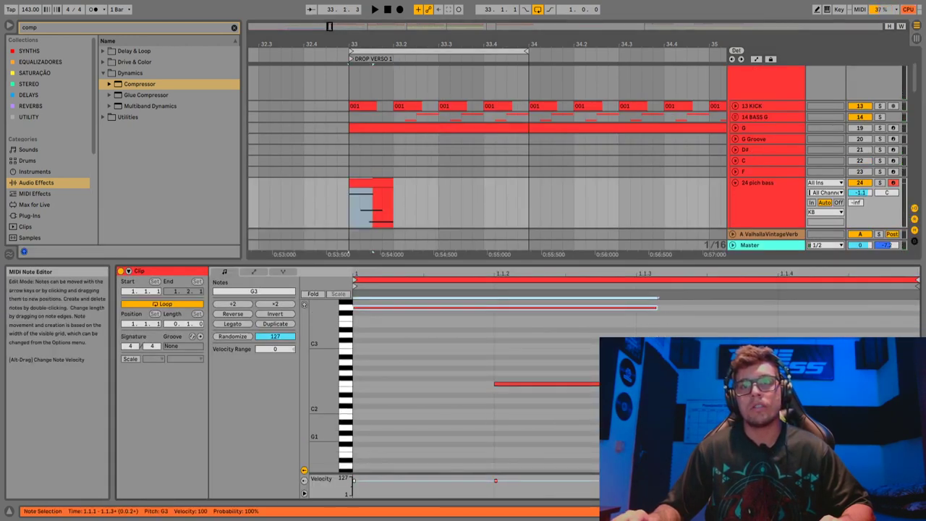
drag(601, 438, 620, 438)
drag(494, 384, 498, 383)
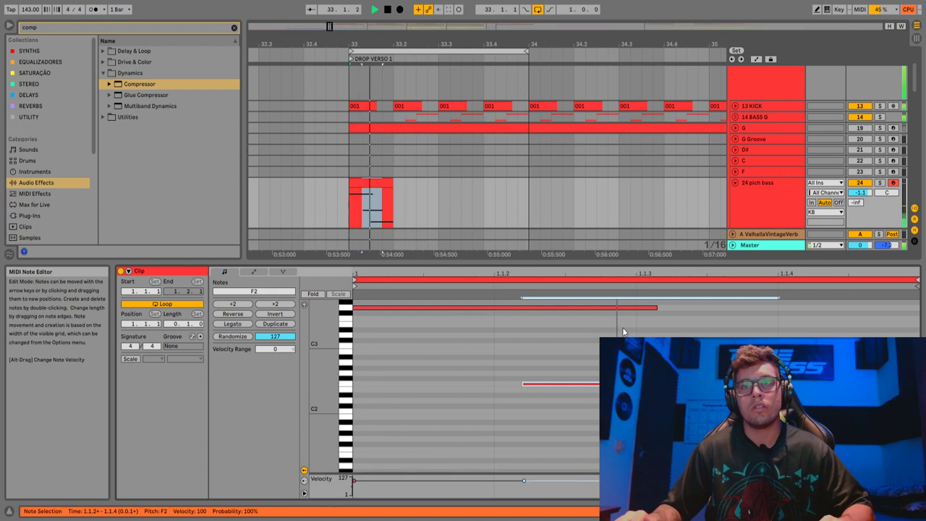
drag(655, 307, 675, 308)
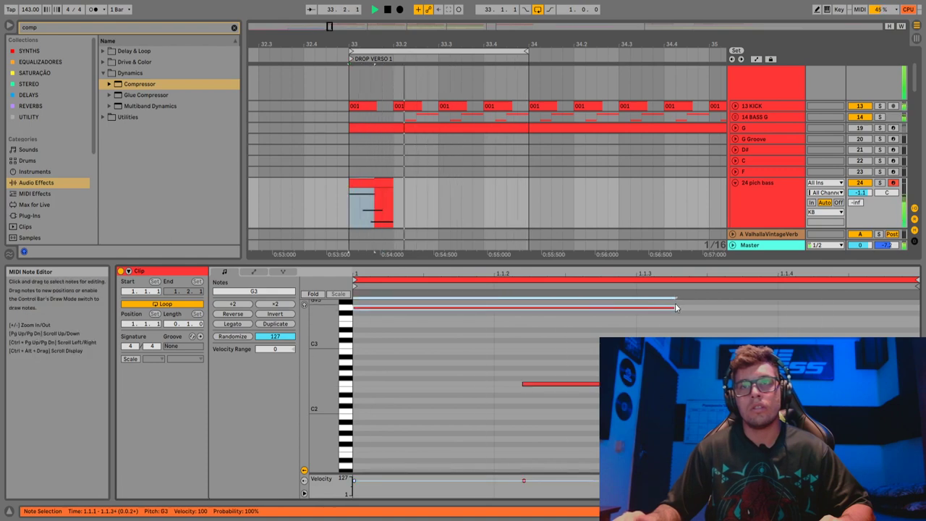
Start the G1 note slightly before 1.1.3 and extend the end of the F2 note slightly past 1.1.4
click(651, 436)
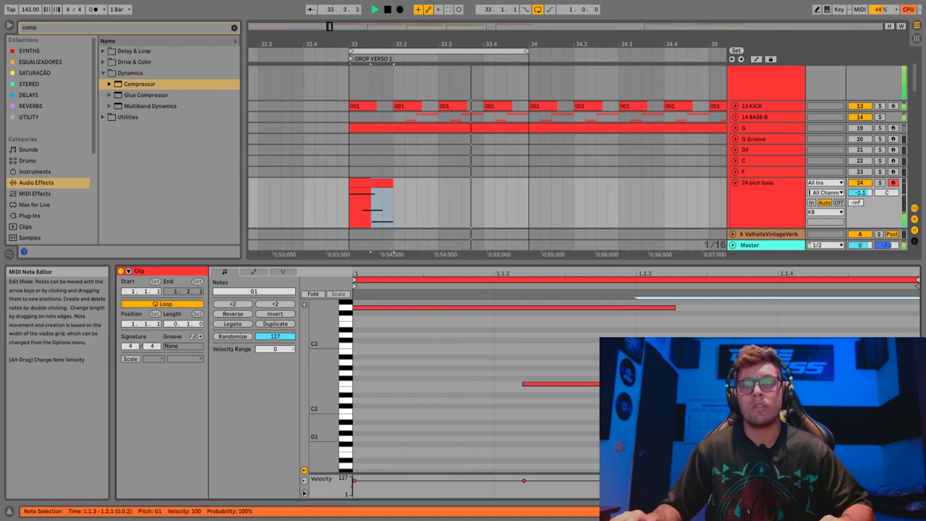
drag(636, 436, 617, 436)
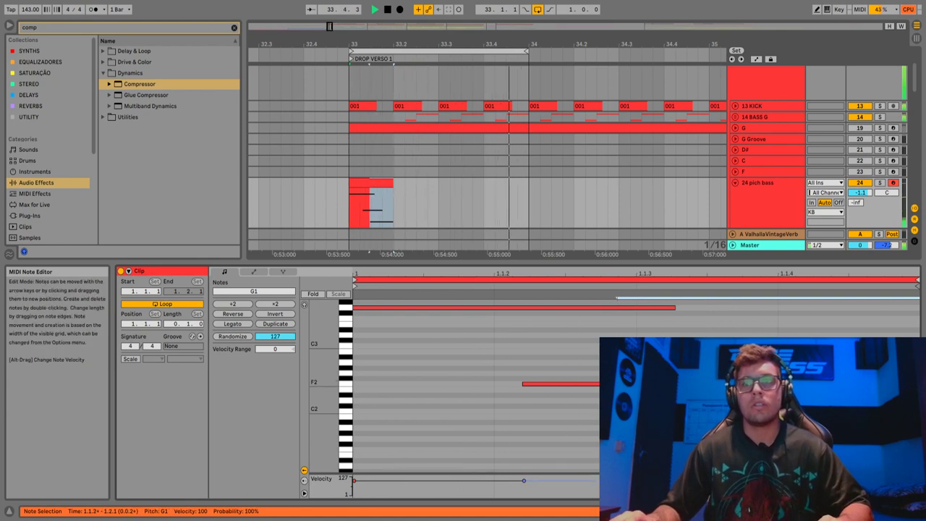
drag(785, 384, 820, 384)
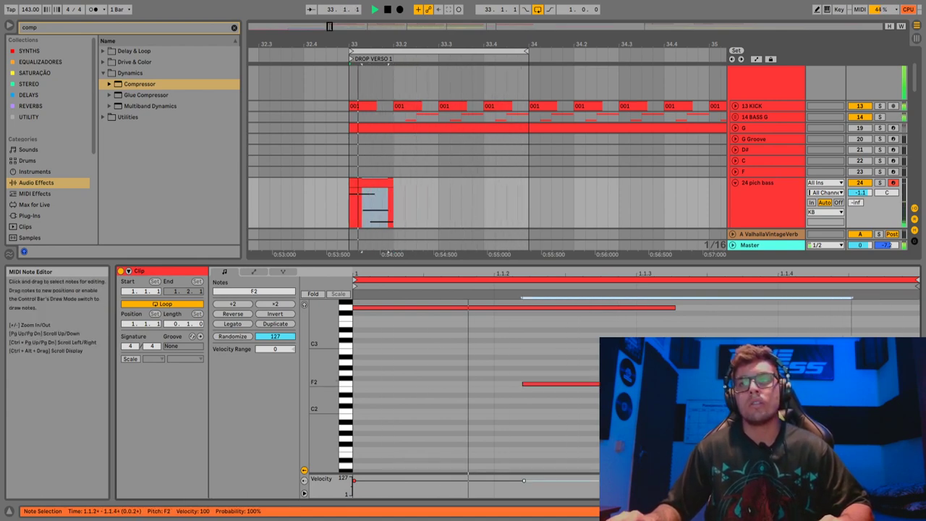
drag(859, 384, 819, 384)
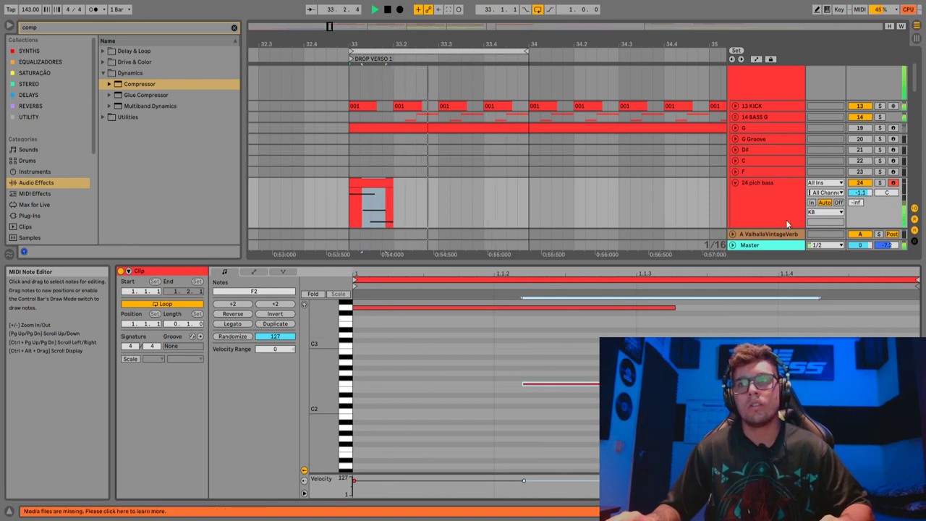
Check Sylenth1's settings on pich bass during playback, close its window, and set the Compressor's dry/wet mix to 60%
click(763, 192)
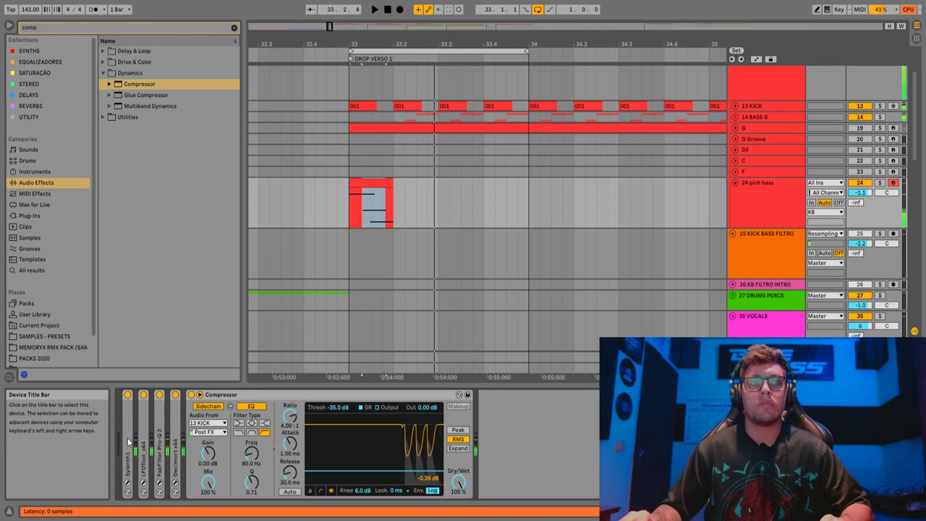
double_click(134, 418)
click(145, 395)
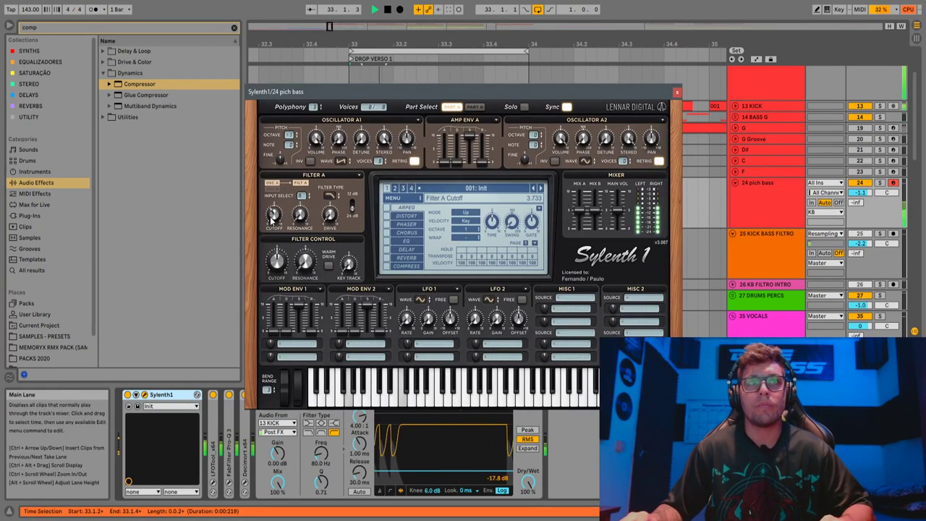
key(space)
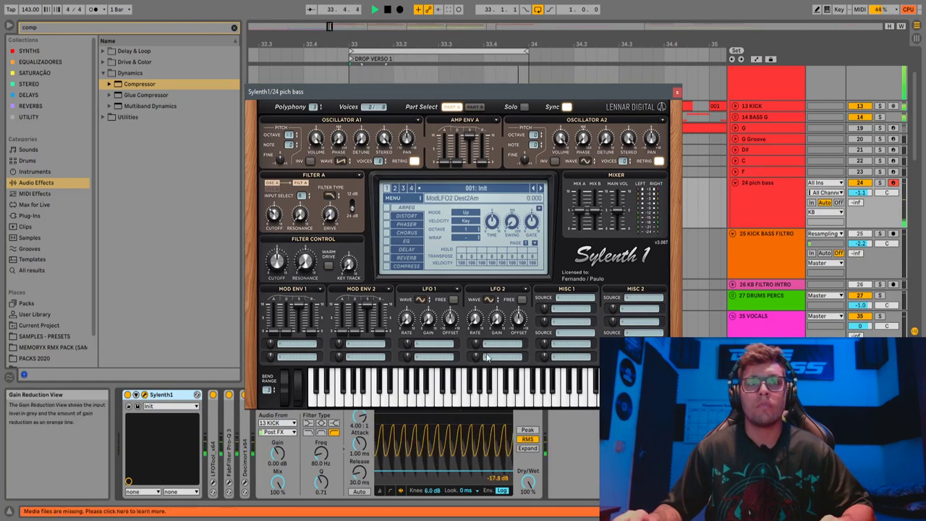
click(677, 92)
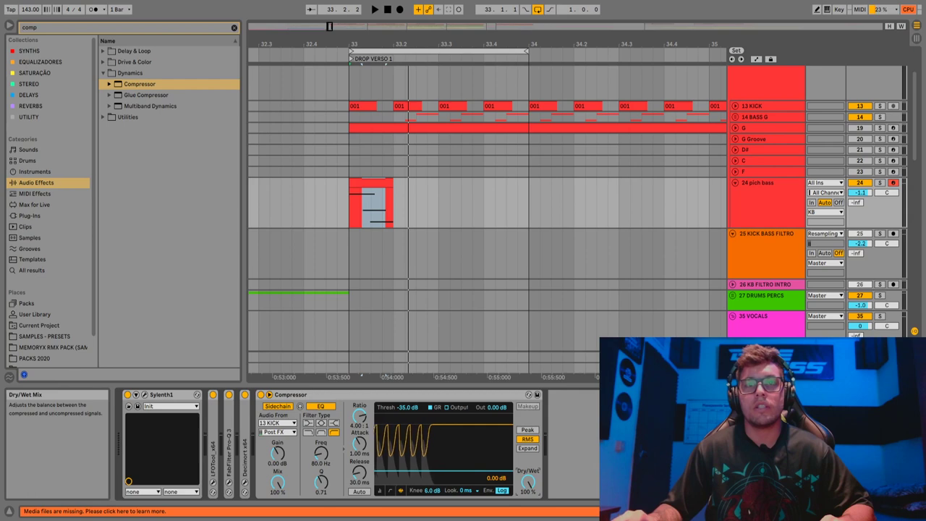
drag(527, 481, 528, 496)
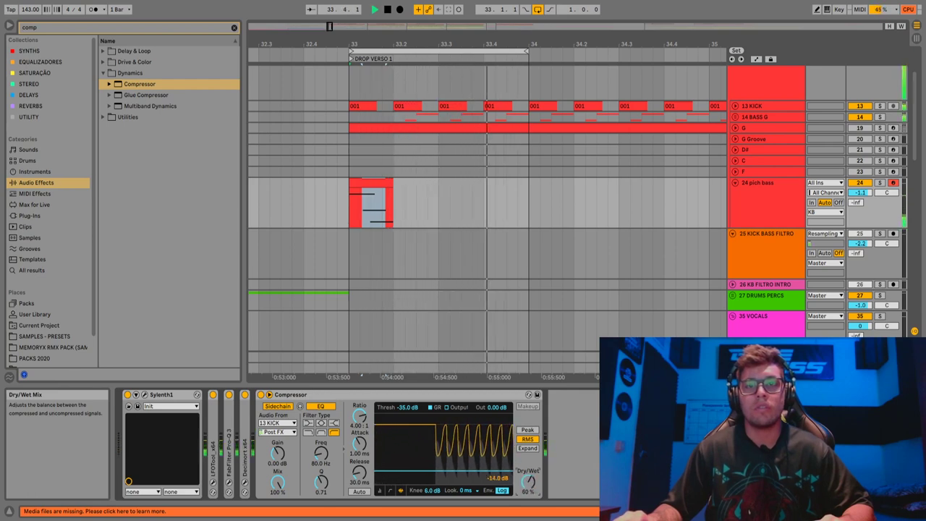
Insert an audio track below pich bass with Resampling as its input and arm it for recording
right_click(765, 202)
click(748, 199)
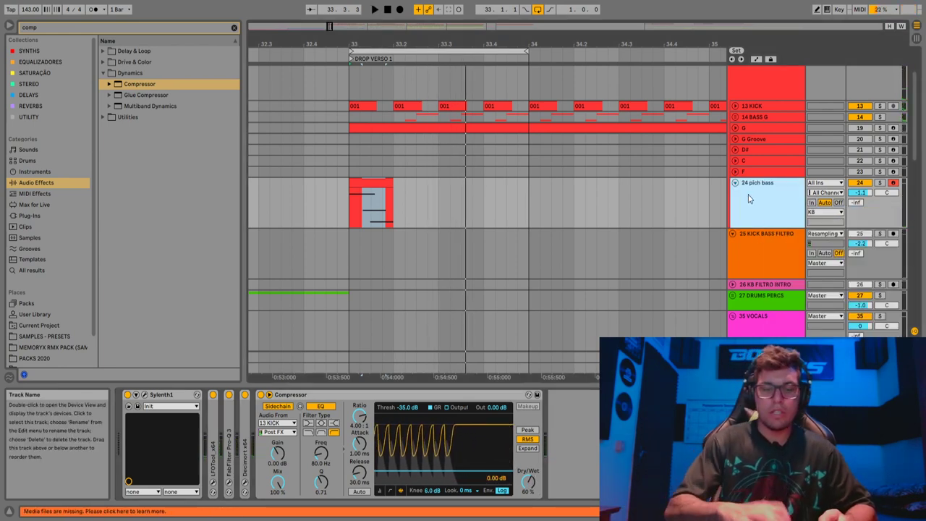
key(ctrl+t)
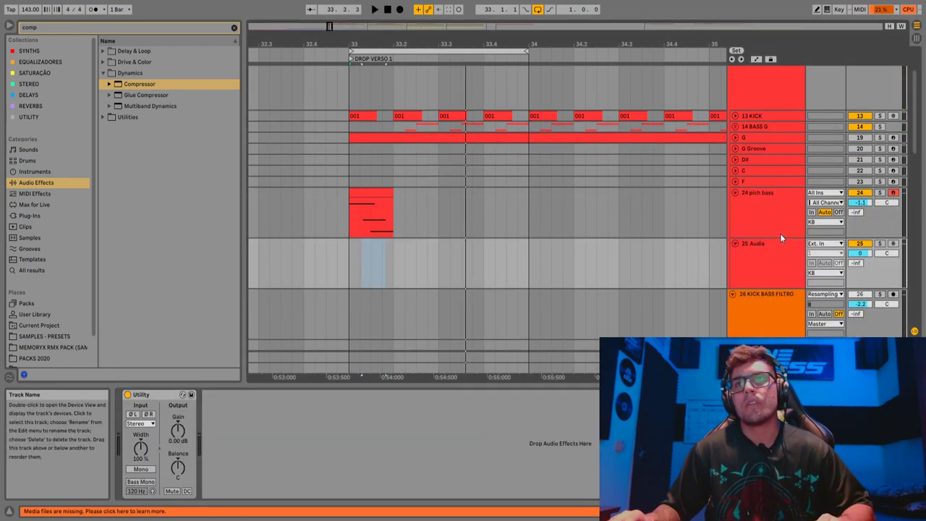
click(834, 244)
click(833, 282)
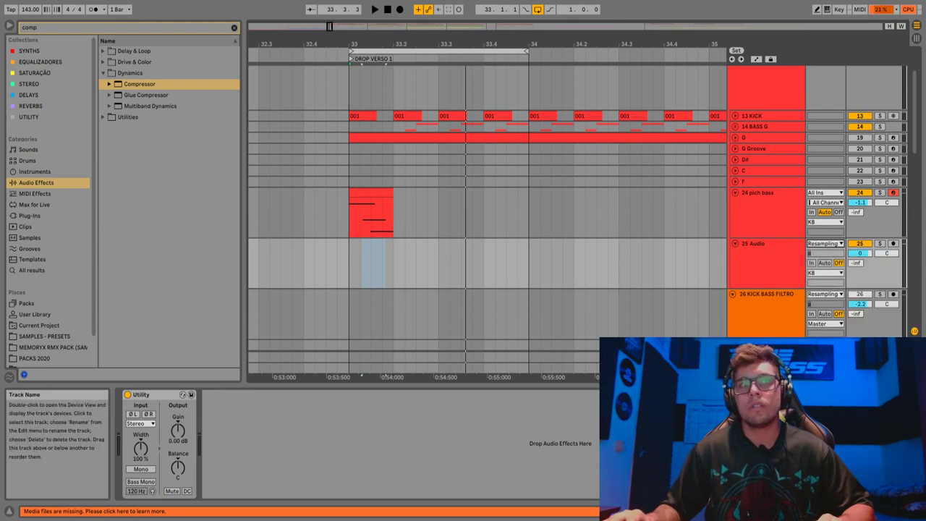
click(892, 244)
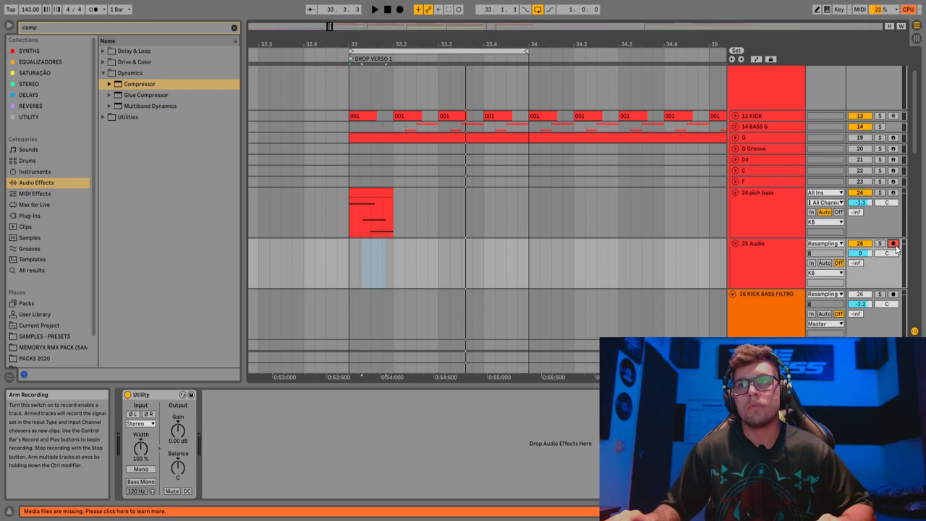
click(765, 334)
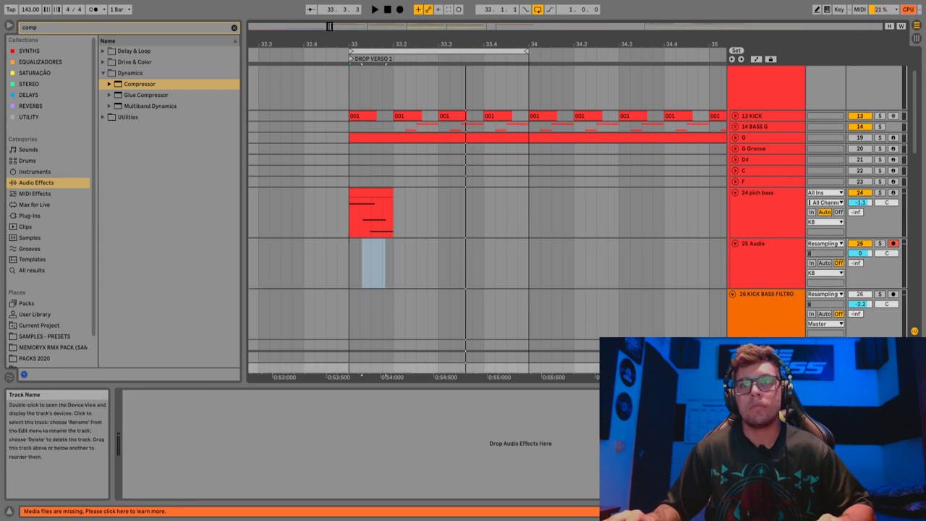
click(763, 281)
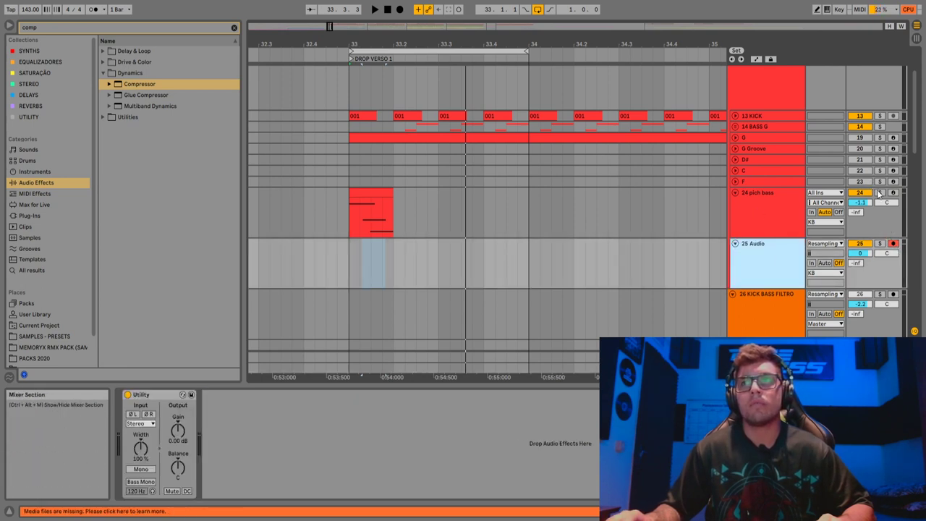
Record the soloed pich bass onto the 25 Audio track and delete the recorded part from 33.2.1 to 34.1.2
click(376, 211)
click(399, 10)
drag(540, 272, 395, 275)
key(Delete)
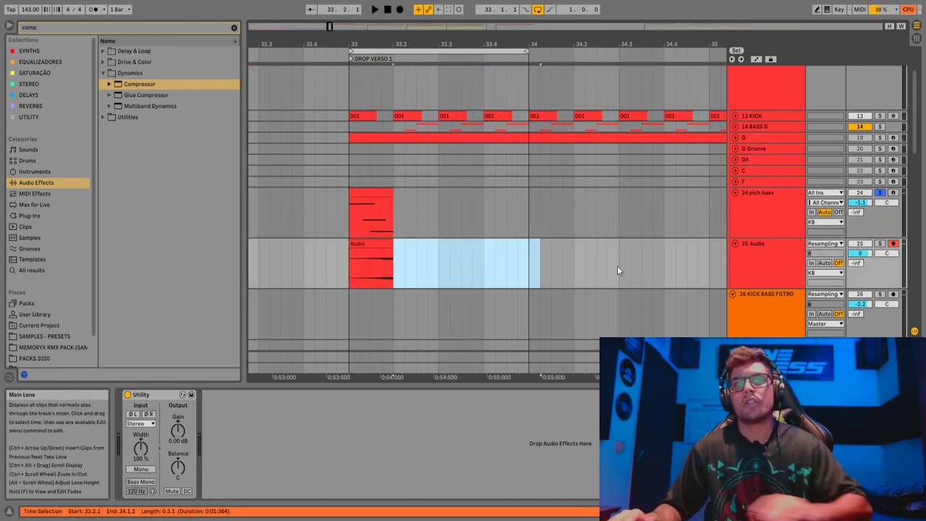
Fold the pich bass track and solo 25 Audio in its place
click(617, 271)
click(734, 192)
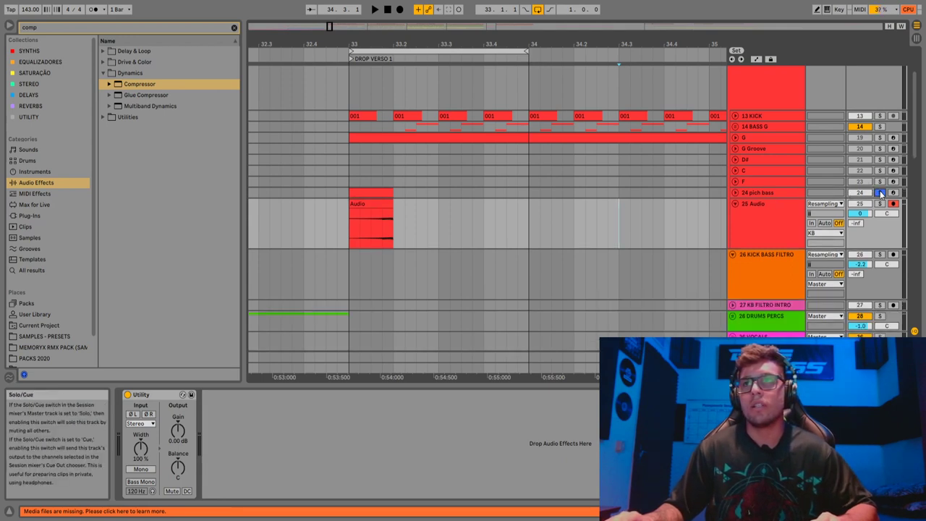
click(880, 203)
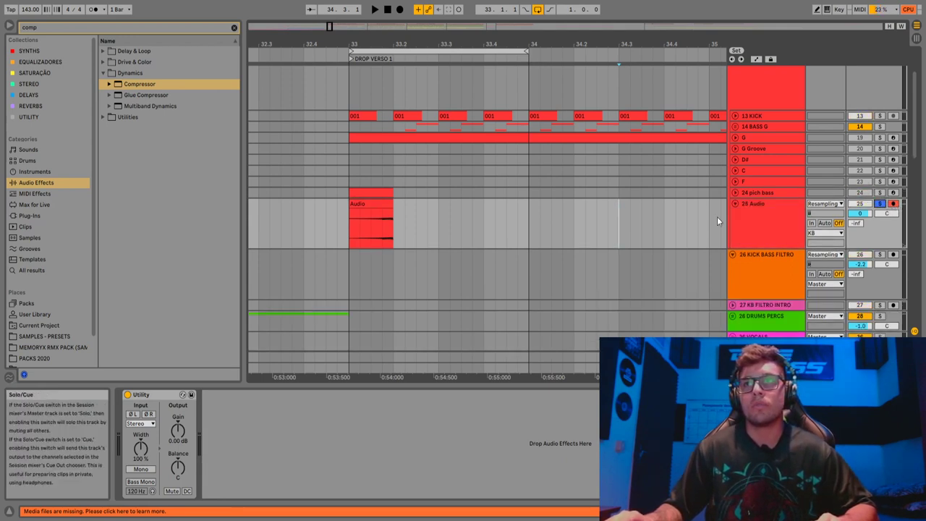
Enlarge the 25 Audio track and give its clip a very short fade-out and a fade-in over about its first third
click(356, 203)
drag(363, 44, 376, 109)
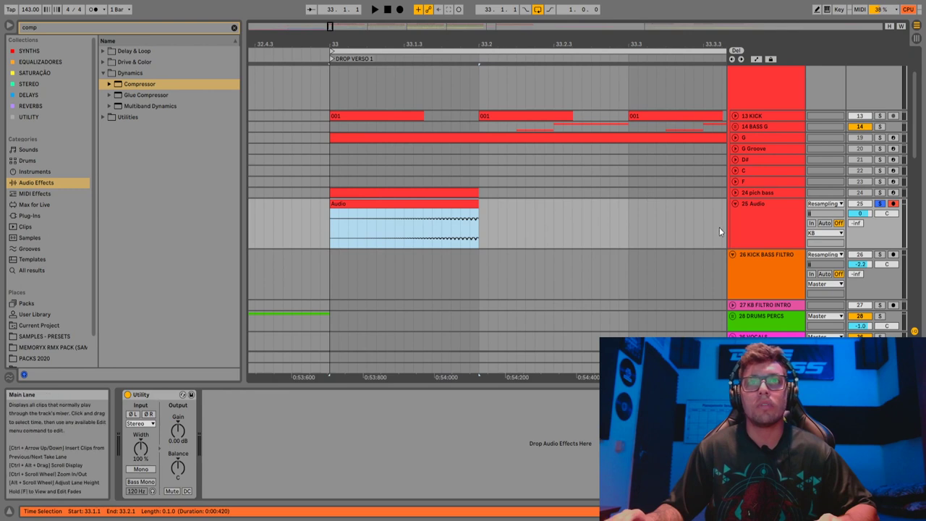
drag(767, 248, 766, 396)
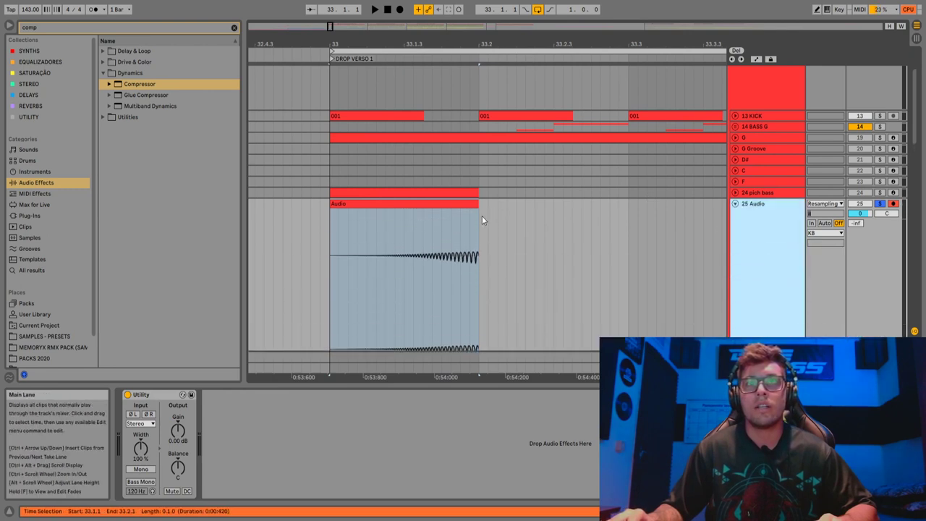
drag(482, 218, 529, 219)
click(515, 214)
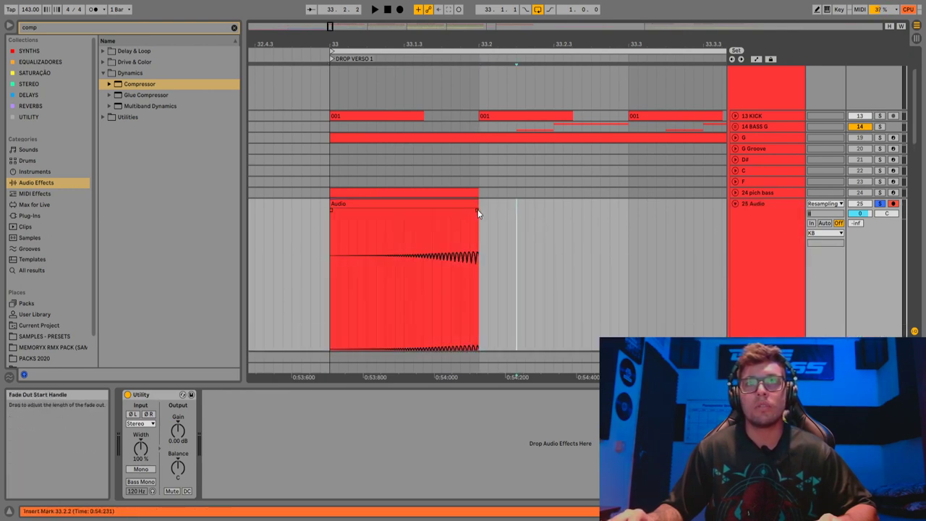
drag(330, 209, 375, 211)
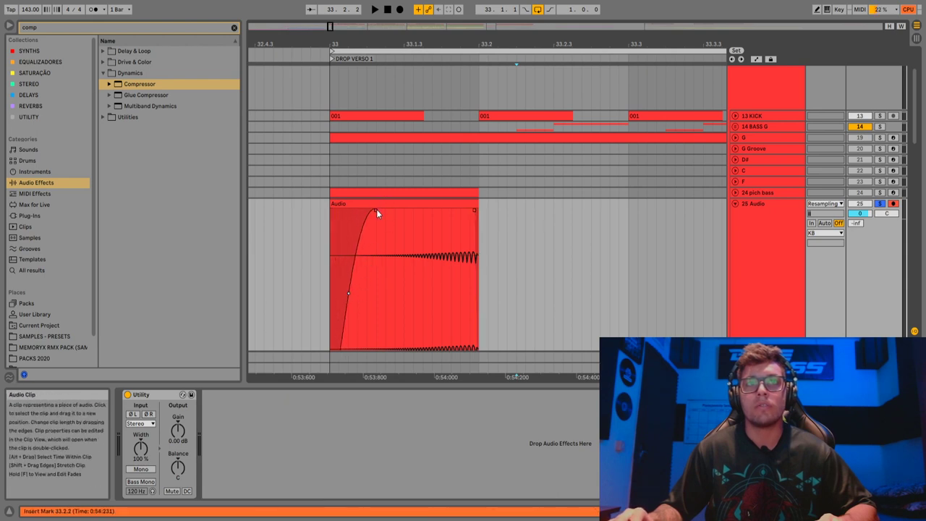
Select the bar from 33.1.1 to 34.1.1 and play the resampled bass with the kick, soloing the KB group
click(422, 203)
drag(480, 45, 448, 15)
click(472, 52)
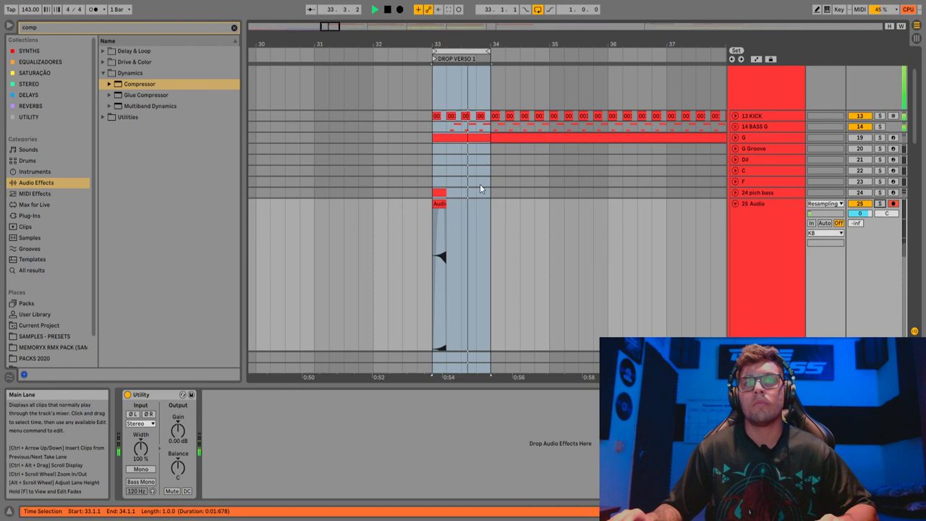
scroll(876, 91, up, 3)
key(space)
click(878, 82)
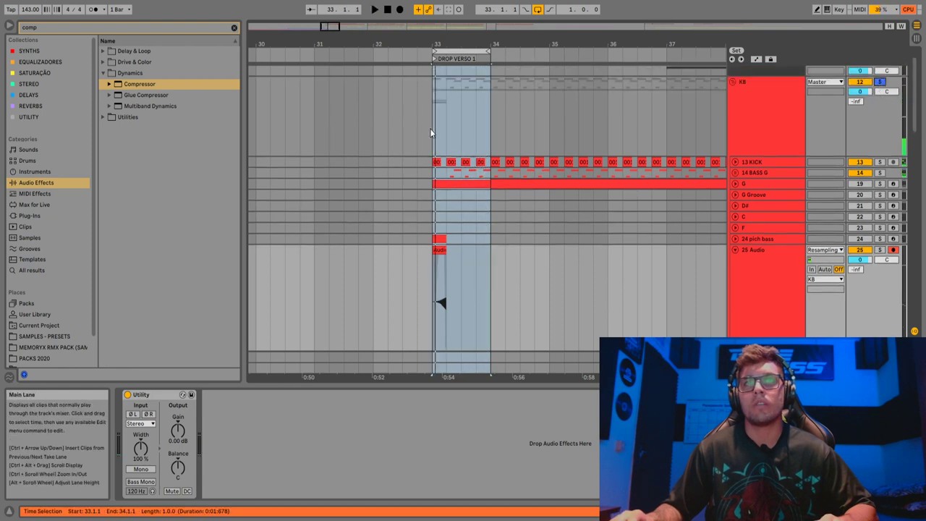
key(space)
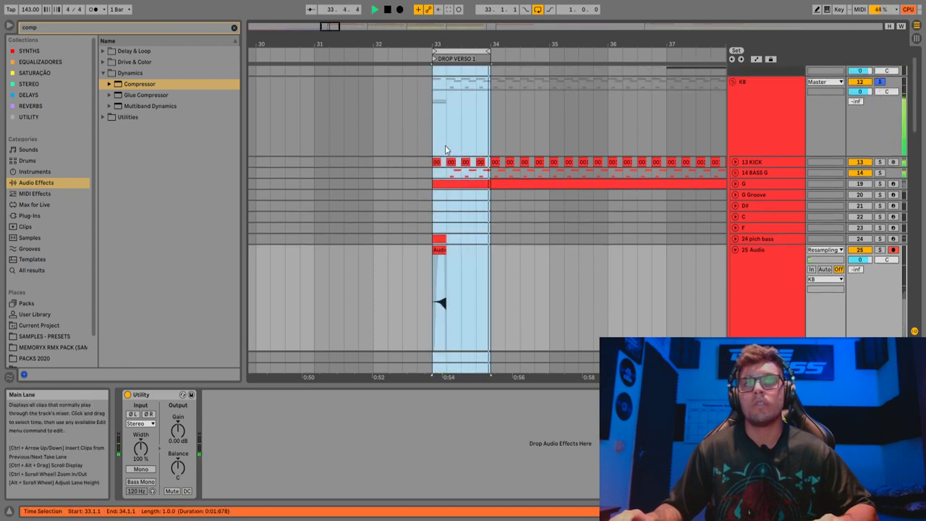